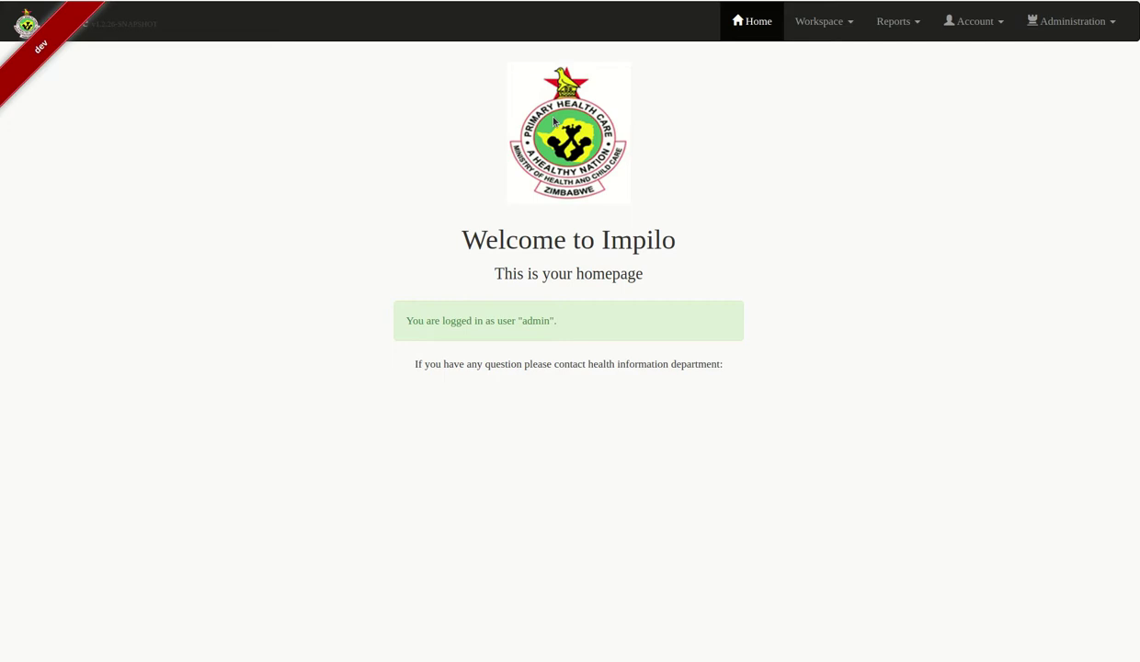
Go to the Reception module from the Workspace menu
left_click(844, 29)
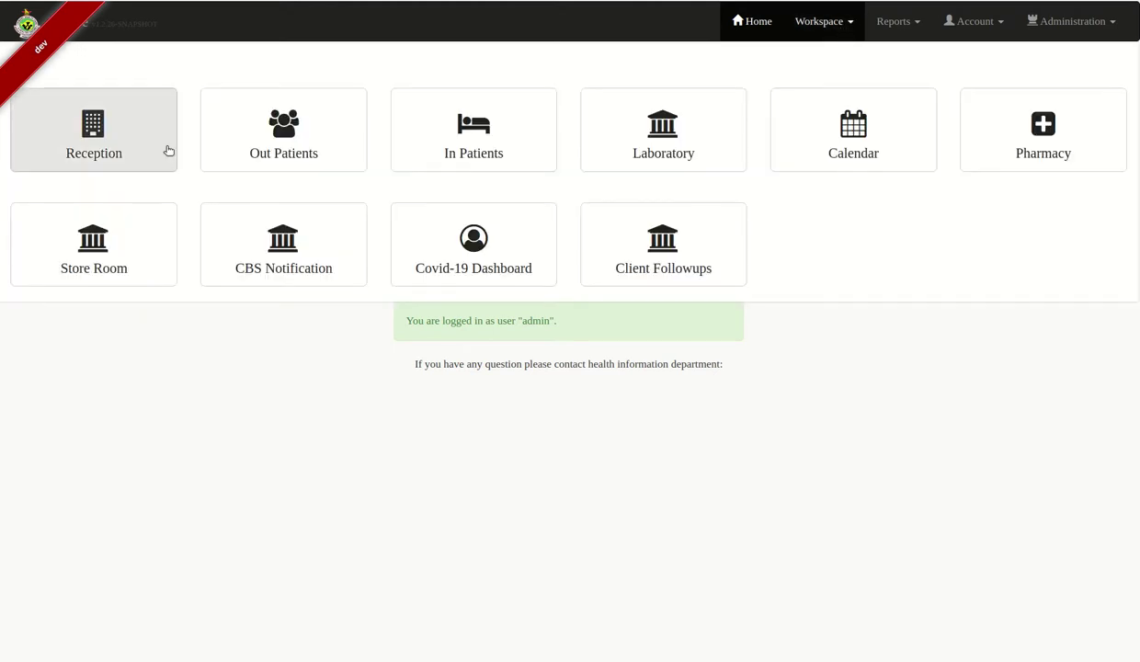
left_click(129, 134)
Search for the patient by name as a female, find no record, and start registering her as new
left_click(282, 161)
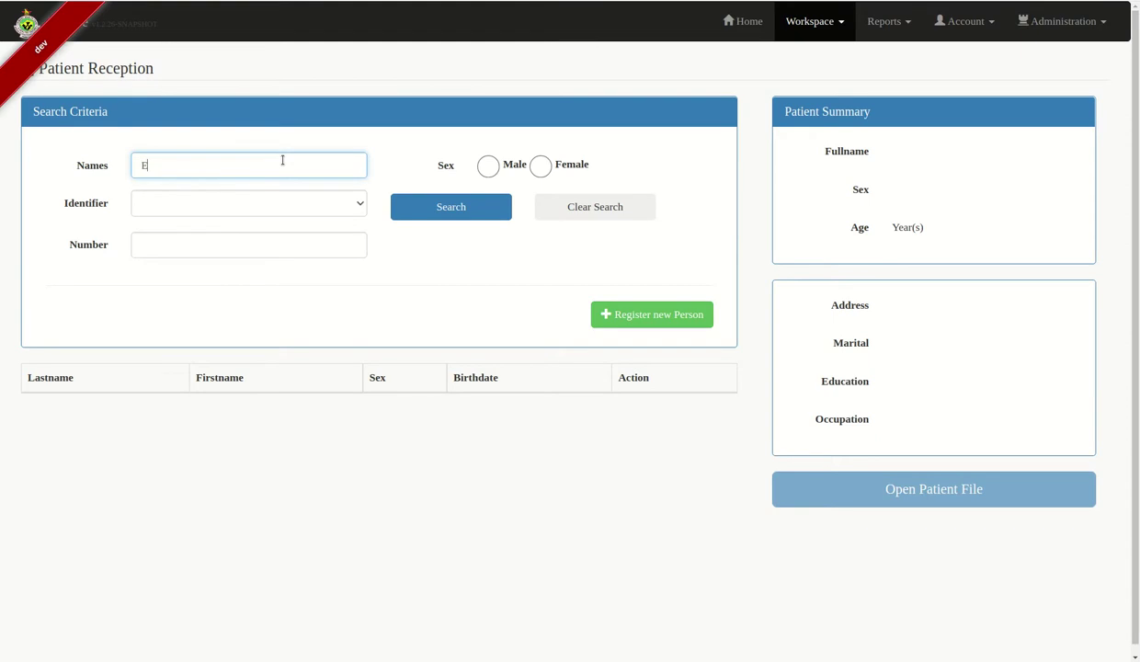
left_click(539, 166)
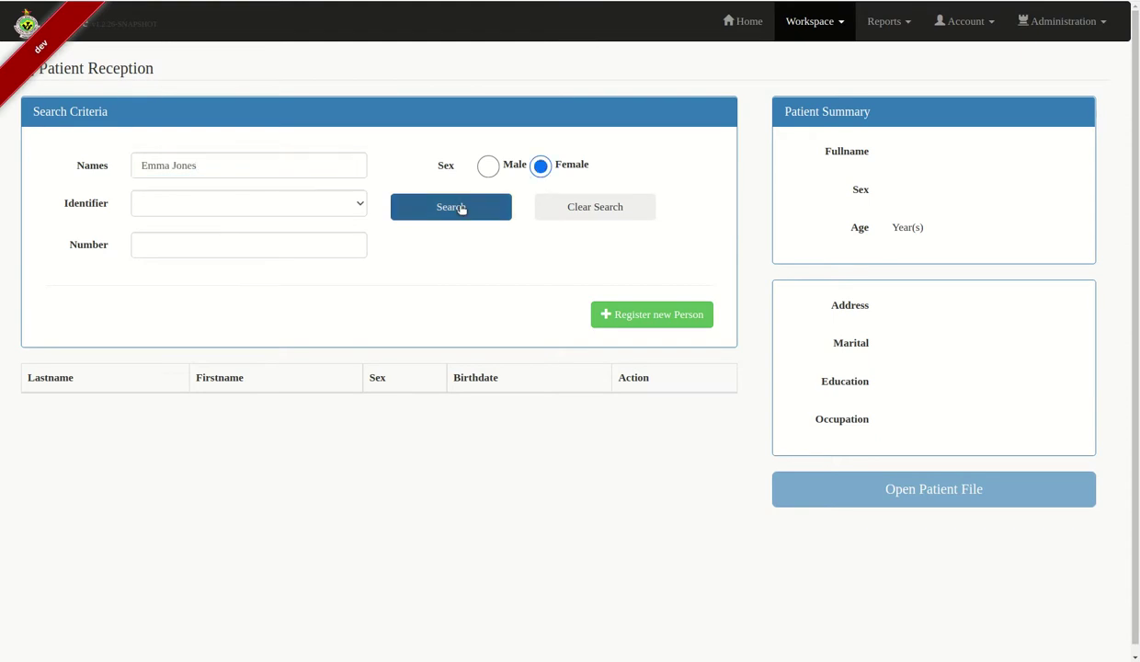
left_click(463, 208)
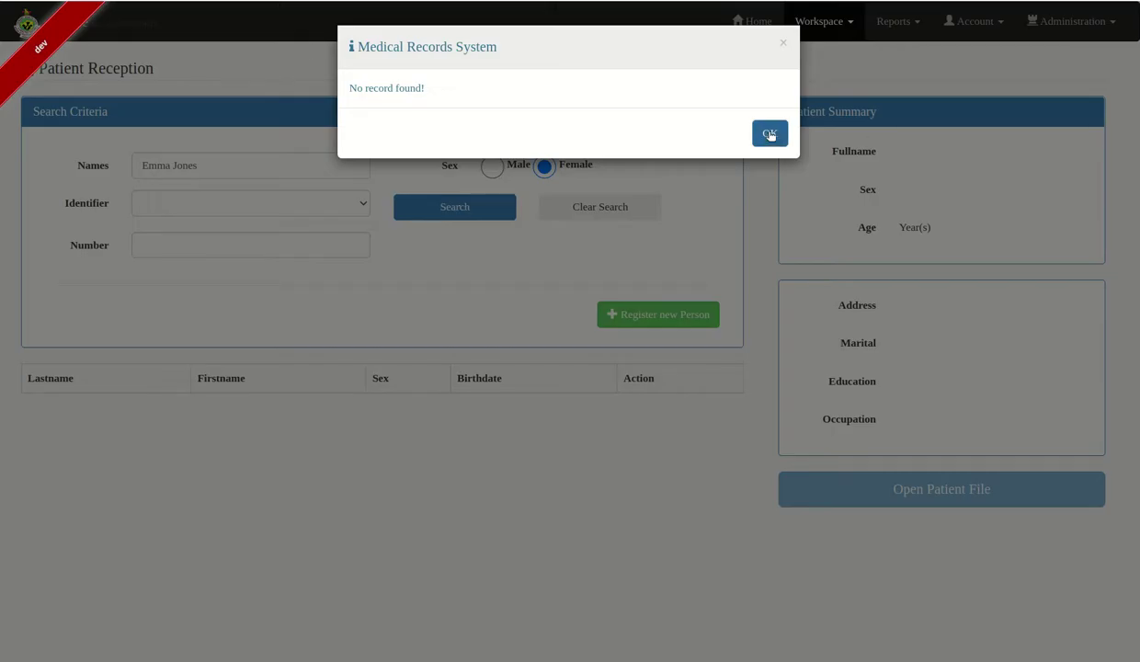
left_click(770, 134)
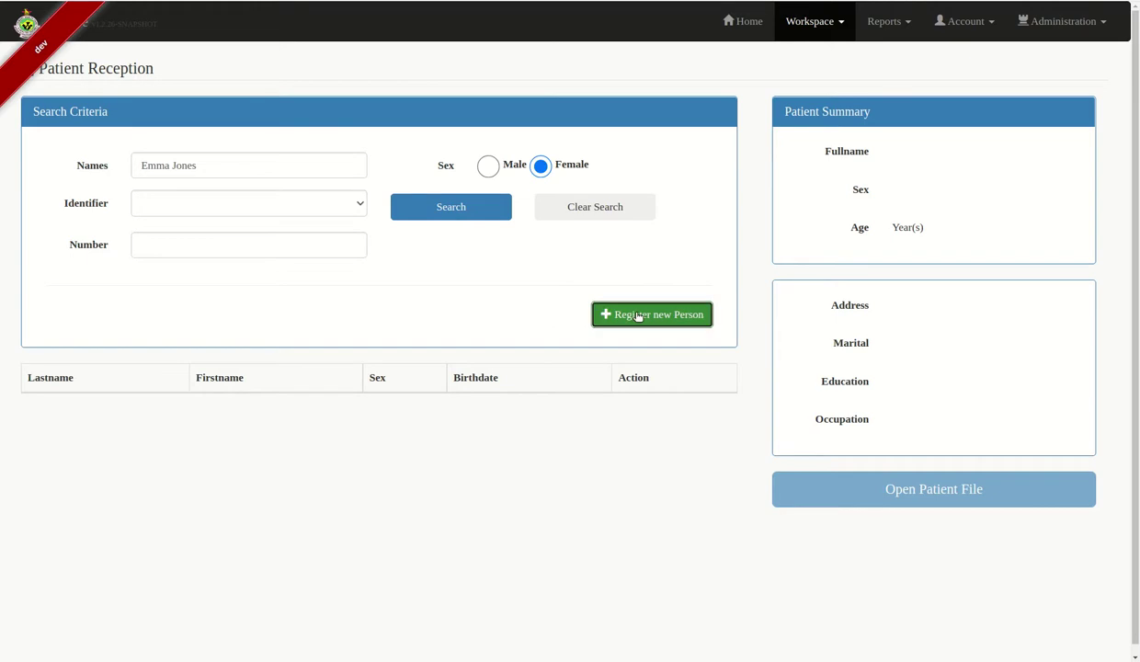
left_click(637, 317)
Correct the carried-over last name and enter the patient's first name
left_click(212, 252)
key("BackSpace")
key("BackSpace")
key("BackSpace")
key("BackSpace")
key("BackSpace")
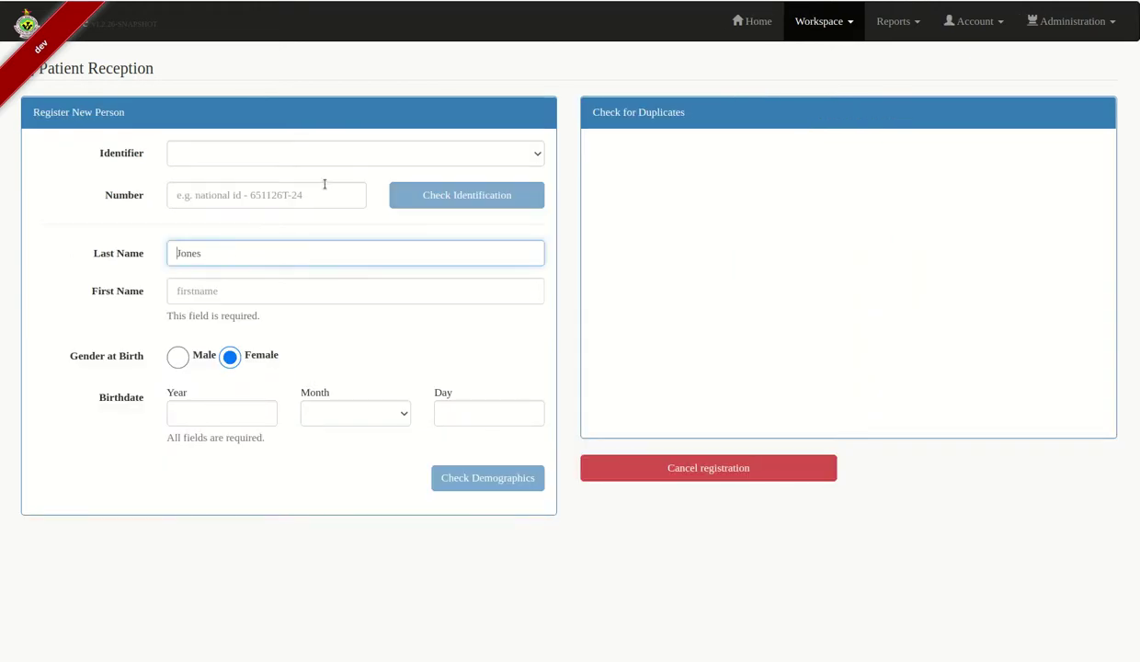
left_click(235, 288)
type("Emma")
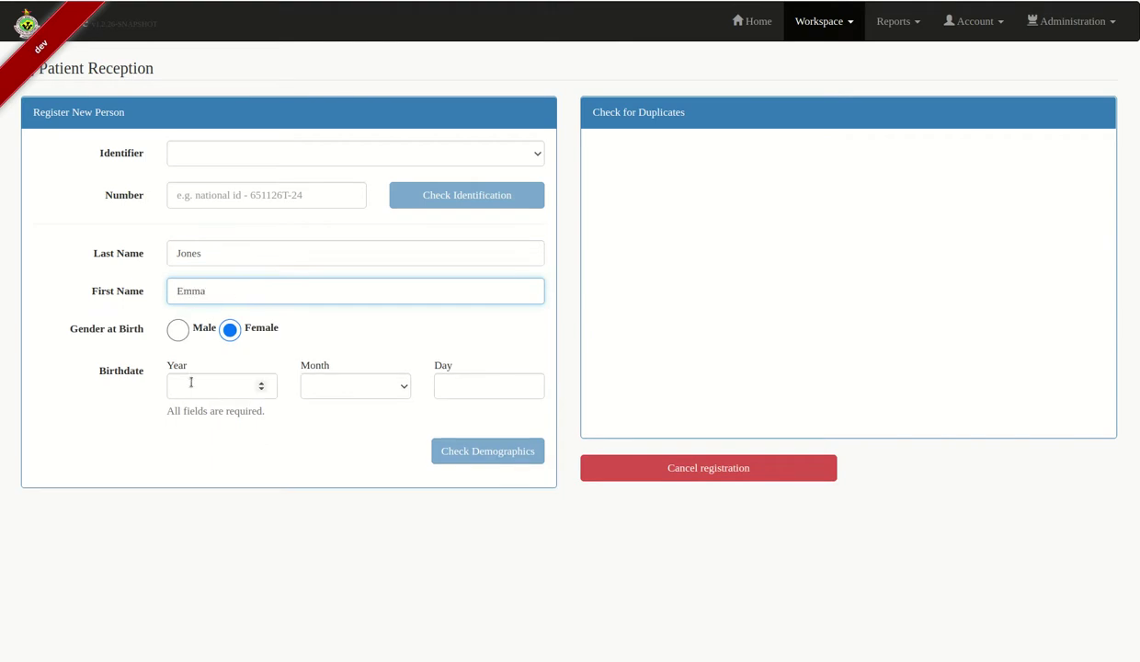
left_click(191, 382)
type("1997")
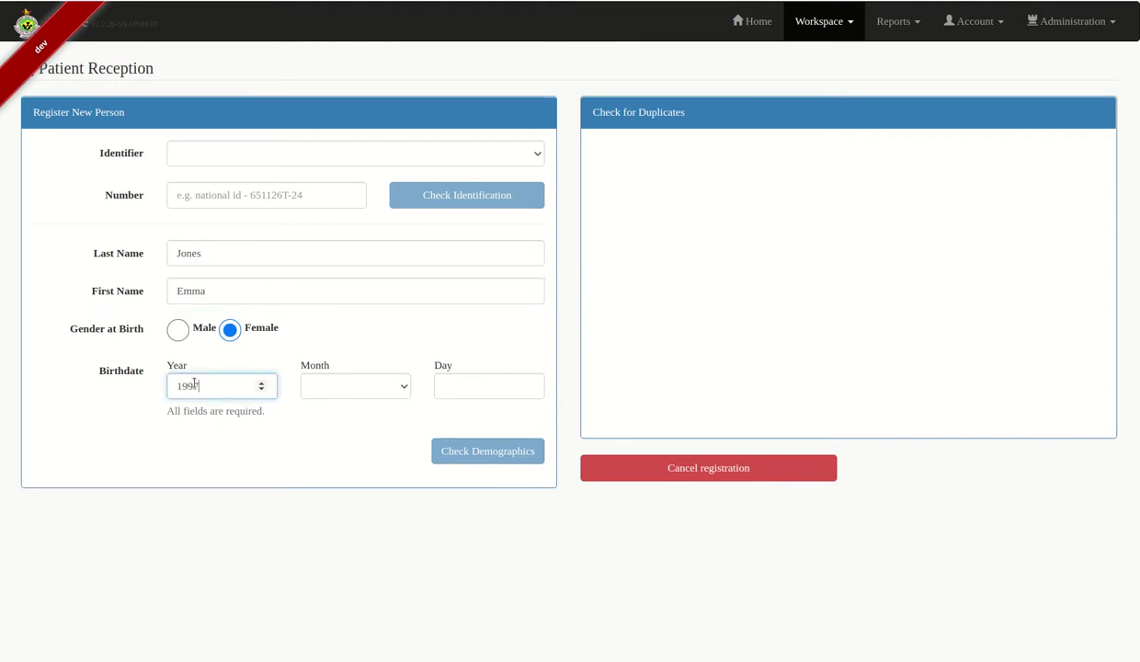
left_click(339, 391)
left_click(327, 421)
left_click(462, 383)
type("12")
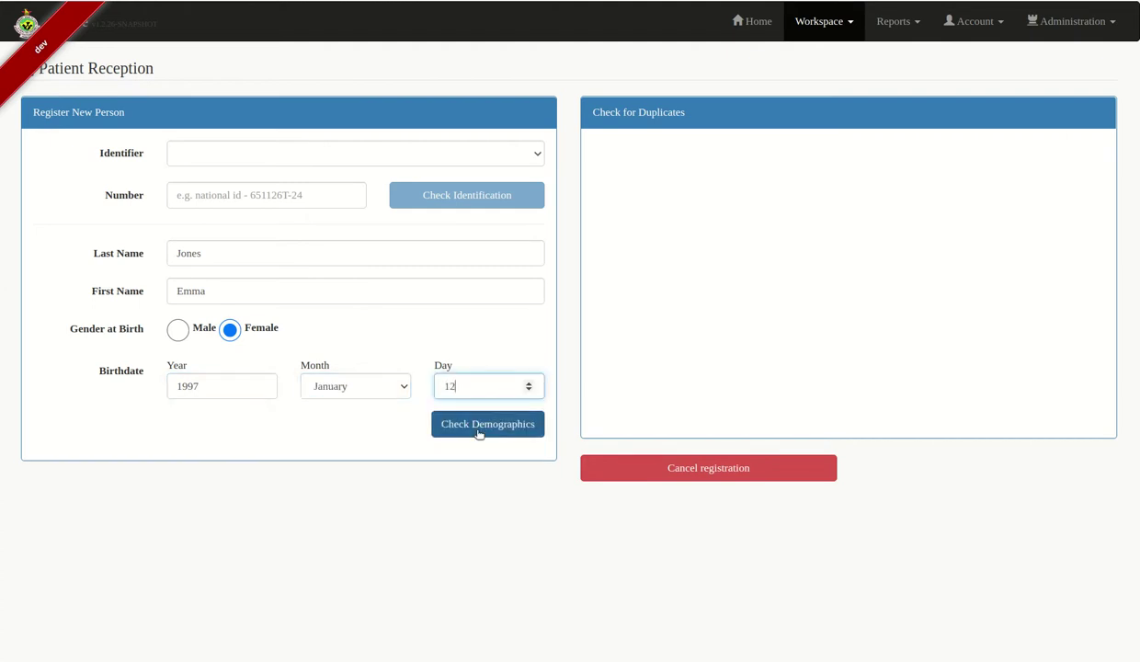
Check demographics for duplicates, dismiss the no-record notice, and register the patient
left_click(478, 432)
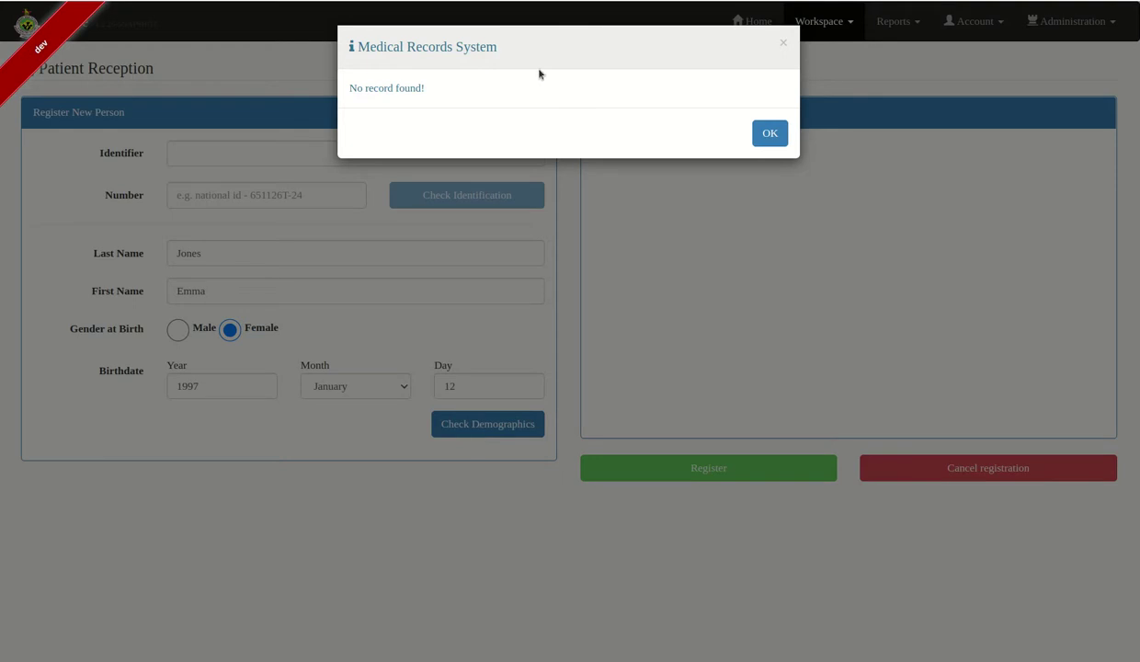
left_click(768, 136)
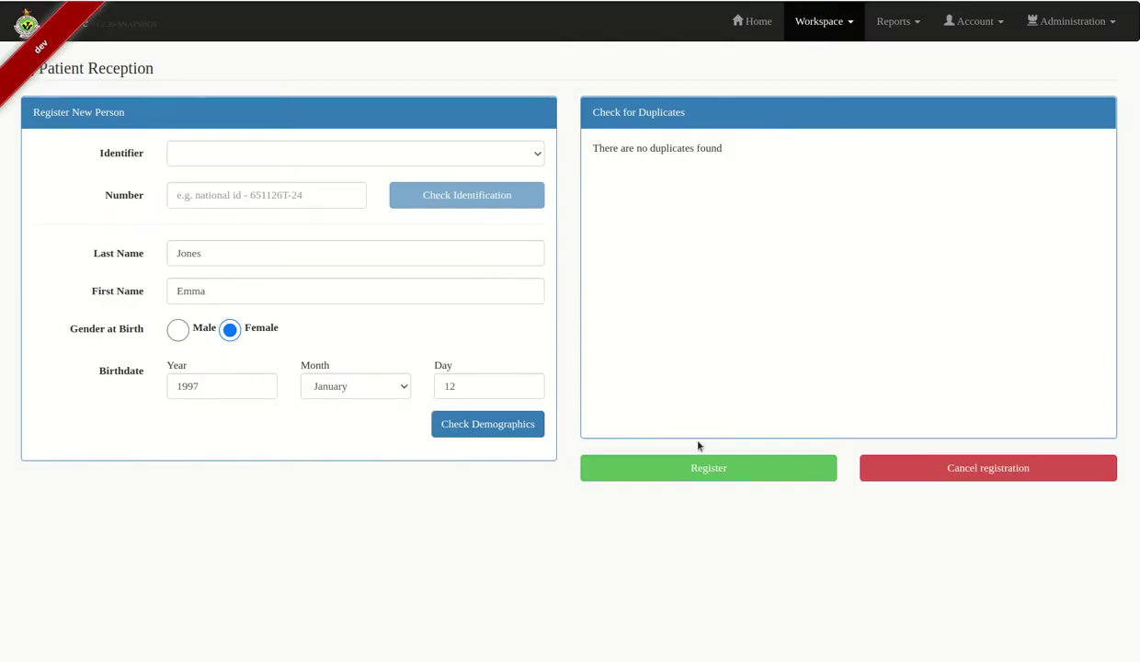
left_click(708, 477)
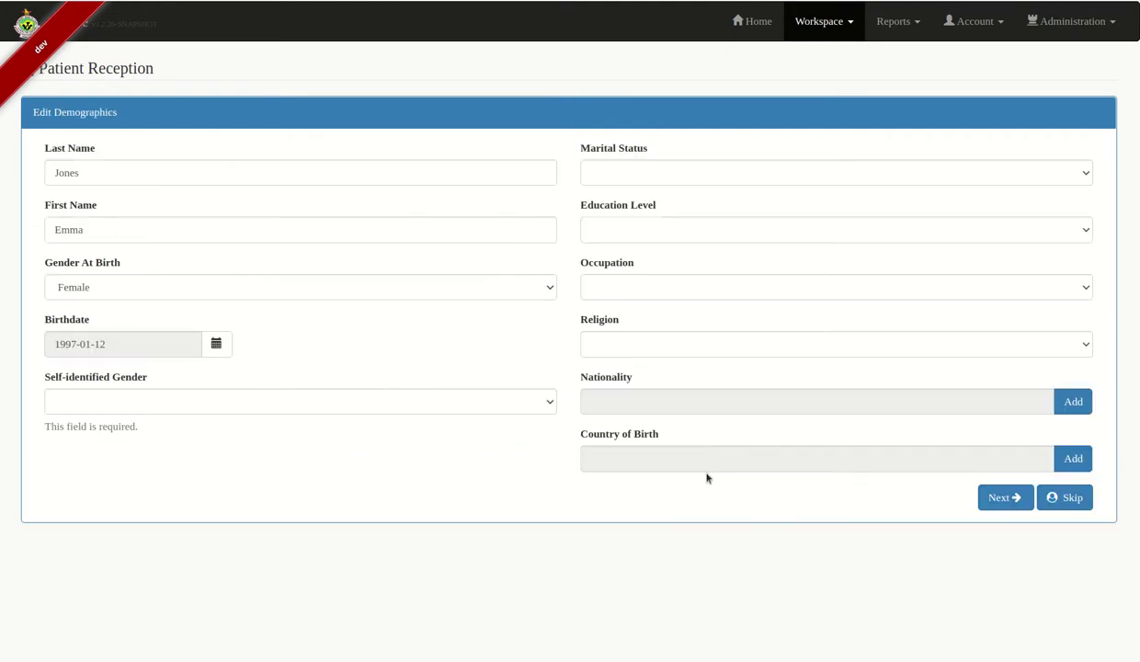
Set gender Female, marital status MARRIED, education Primary, occupation Self Employed, religion Christianity
left_click(115, 402)
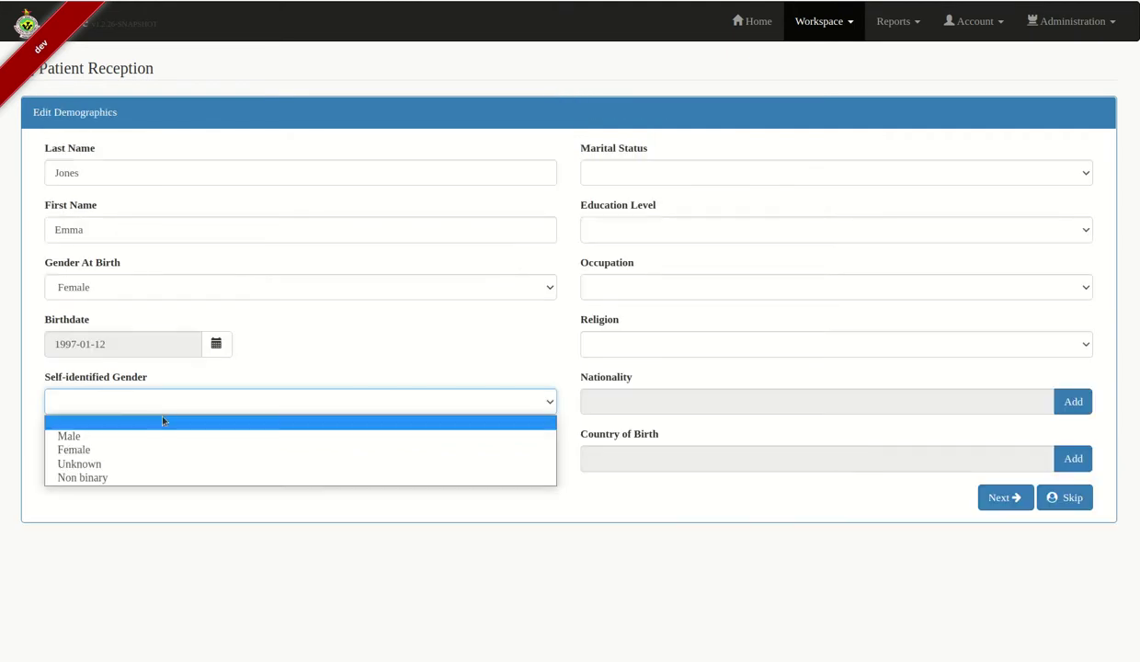
left_click(127, 451)
left_click(621, 176)
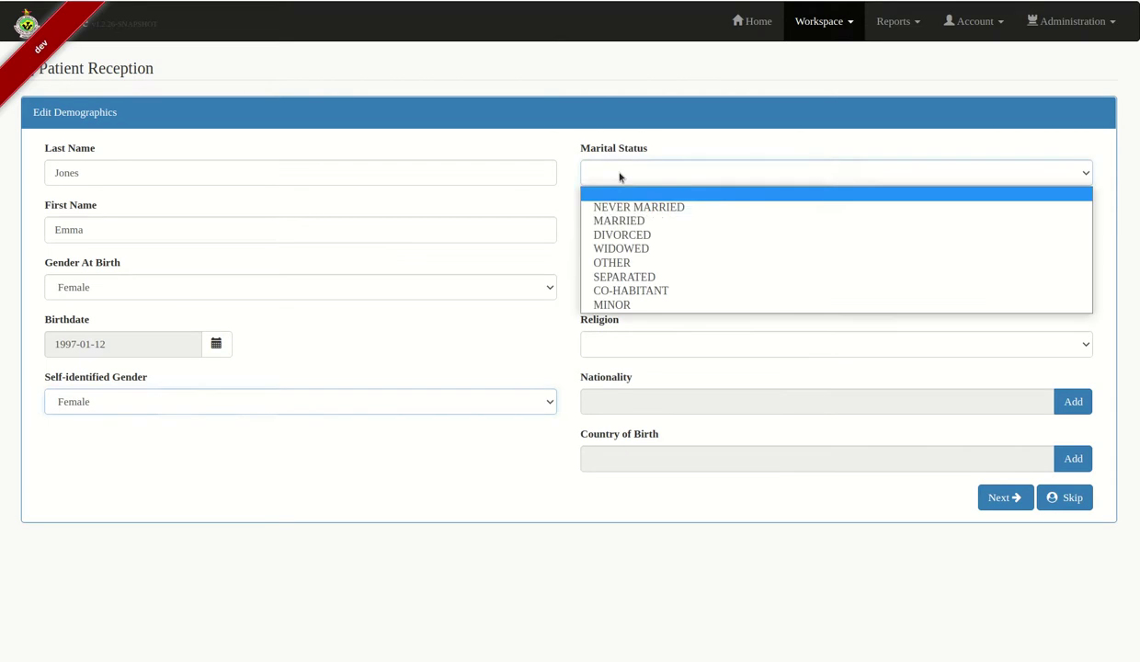
left_click(649, 222)
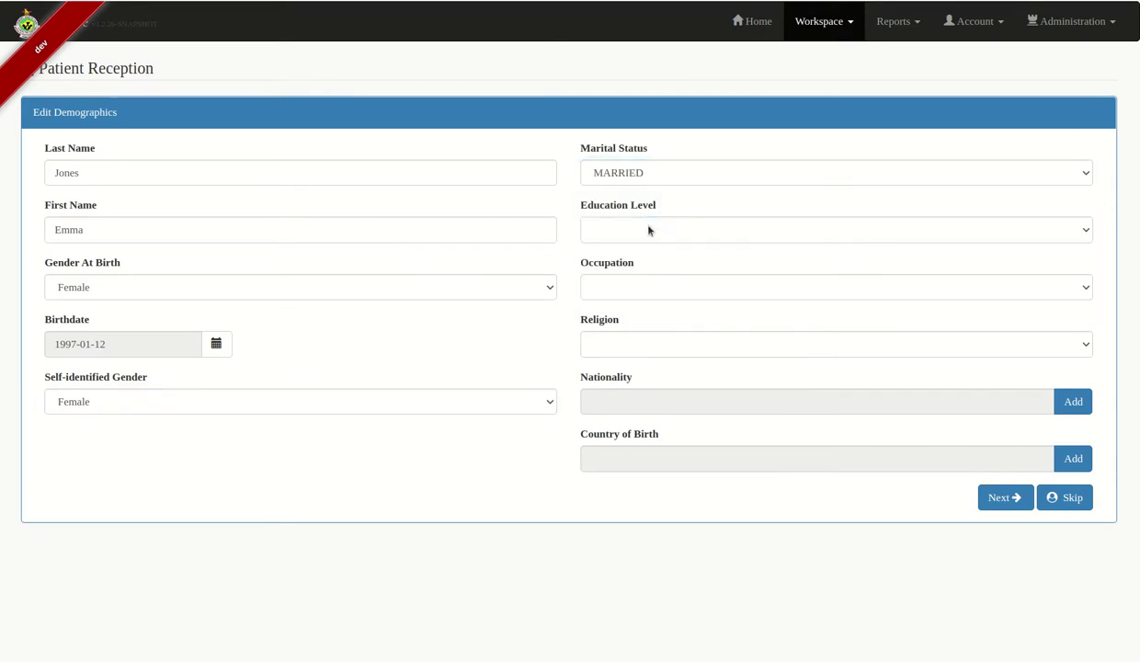
left_click(649, 230)
left_click(635, 277)
left_click(651, 287)
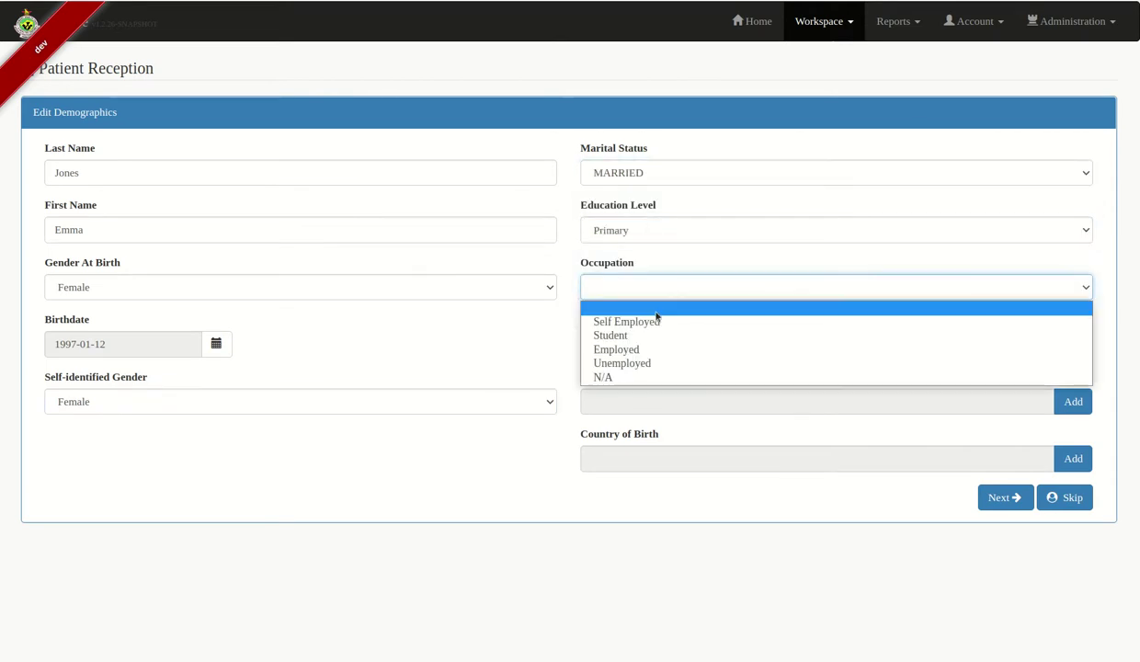
left_click(657, 324)
left_click(657, 336)
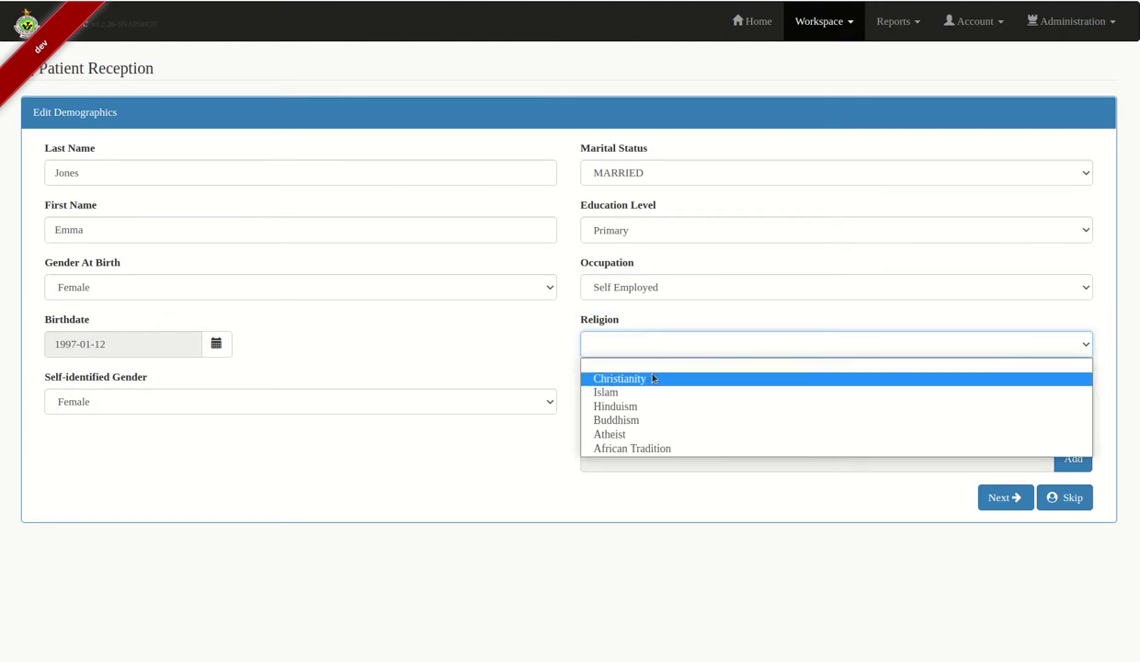
left_click(648, 375)
Set nationality Zimbabwean and country of birth Zimbabwe, then continue to the address form
left_click(1072, 401)
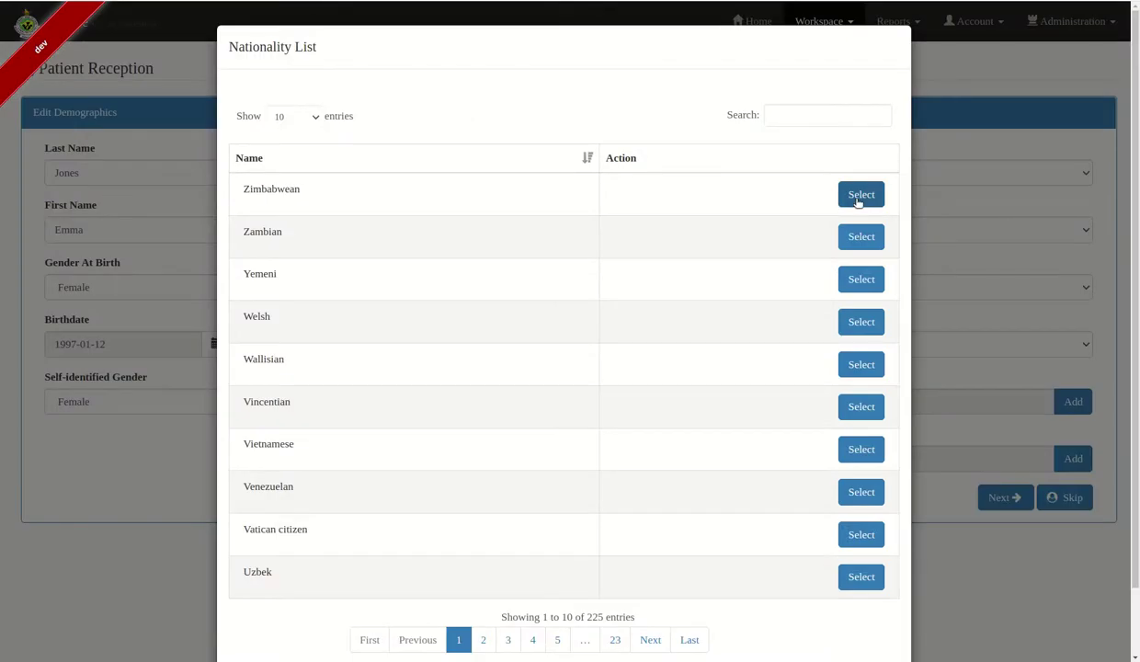
left_click(860, 195)
left_click(1072, 458)
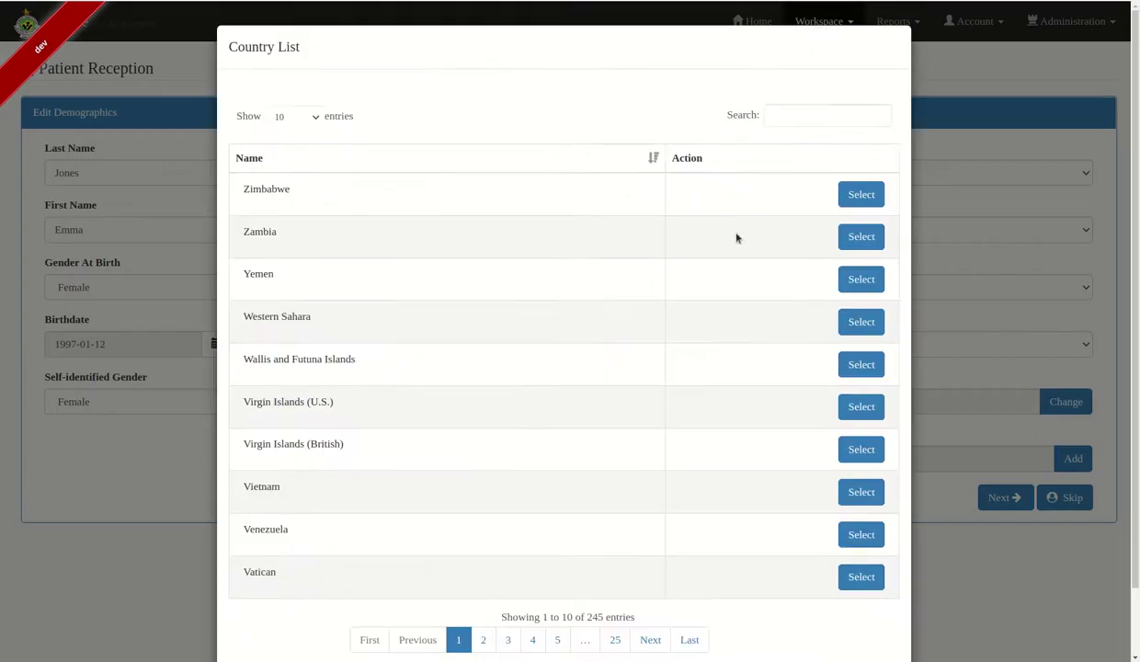
left_click(869, 198)
left_click(1008, 499)
left_click(238, 172)
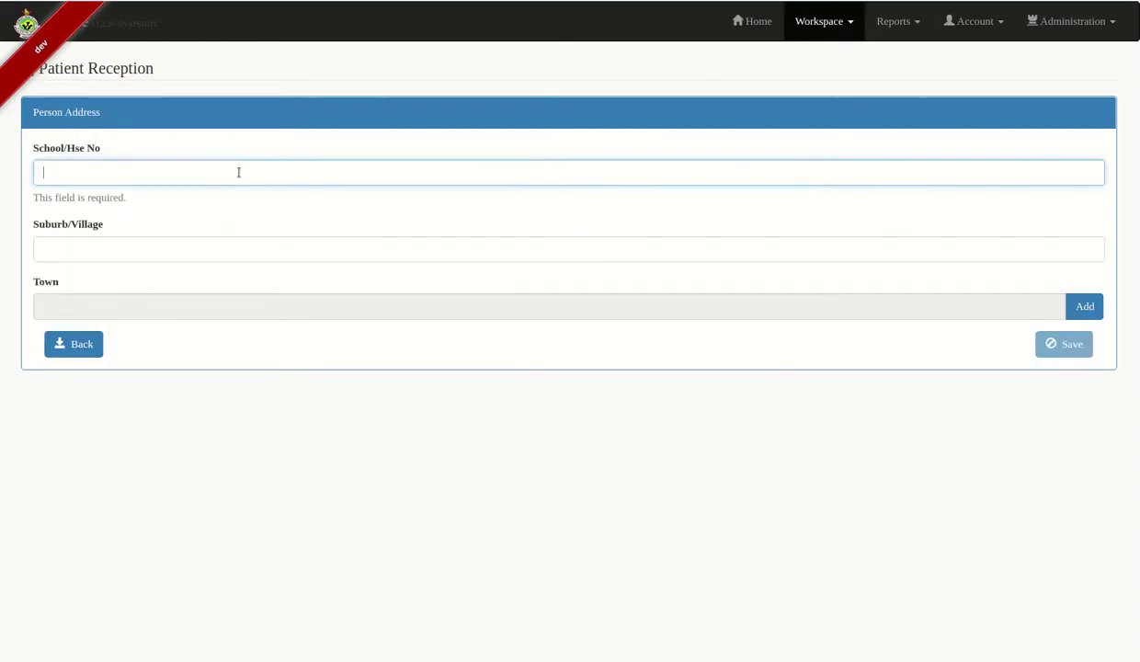
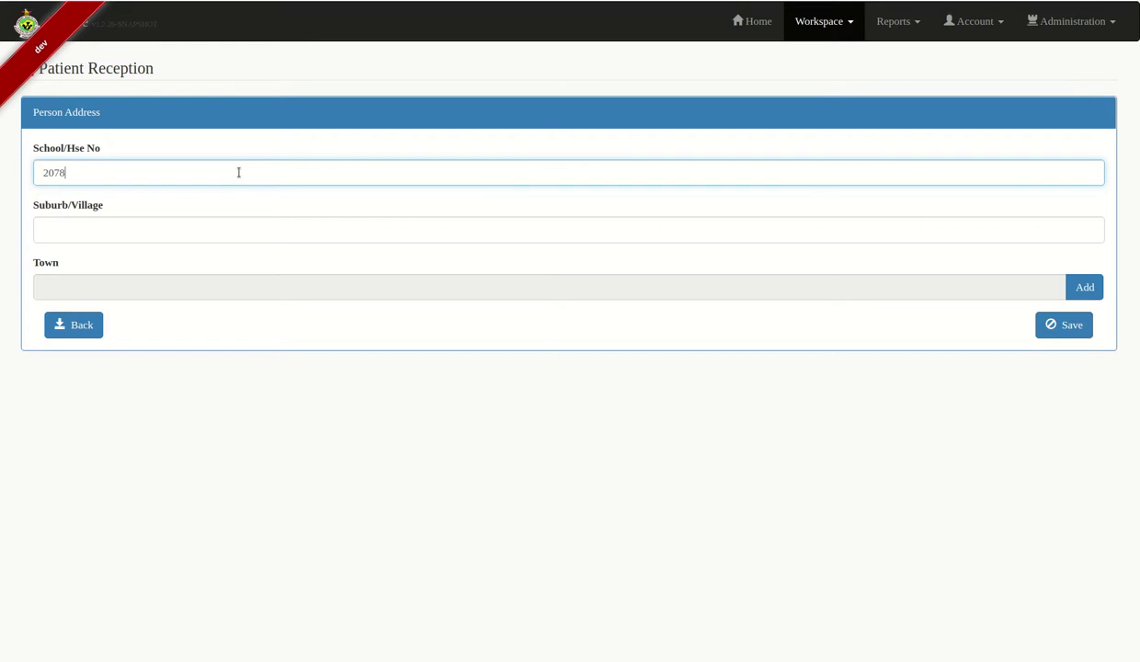
Enter the patient's house number and suburb, and pick her town from the towns list
left_click(223, 228)
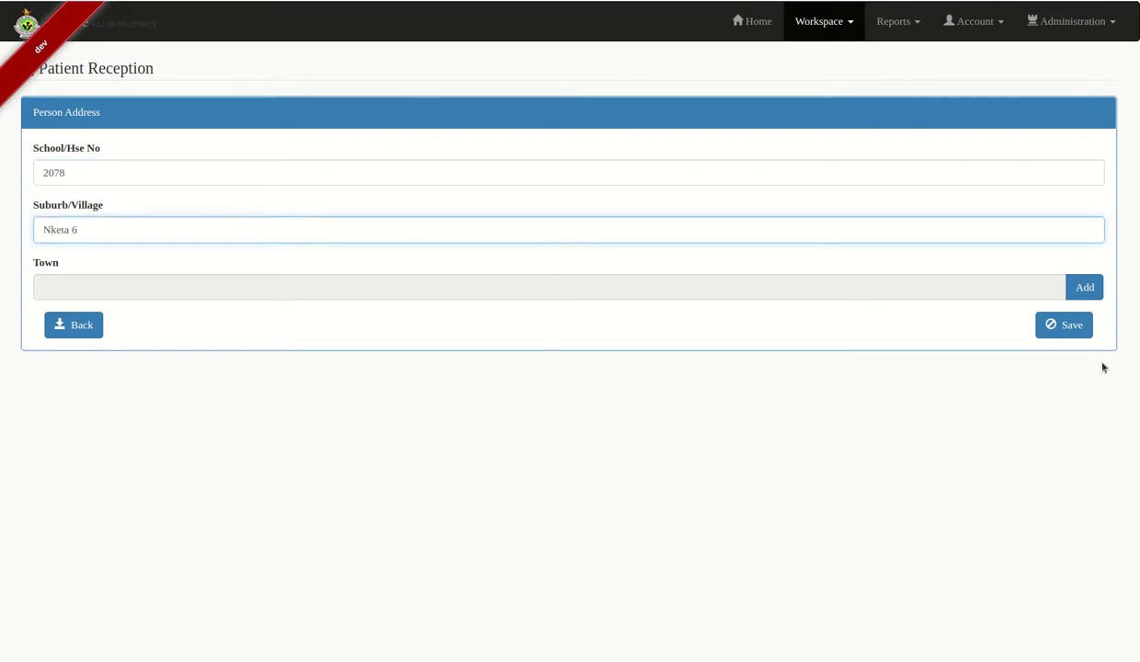
left_click(1083, 287)
left_click(856, 110)
type("bulaw")
left_click(865, 196)
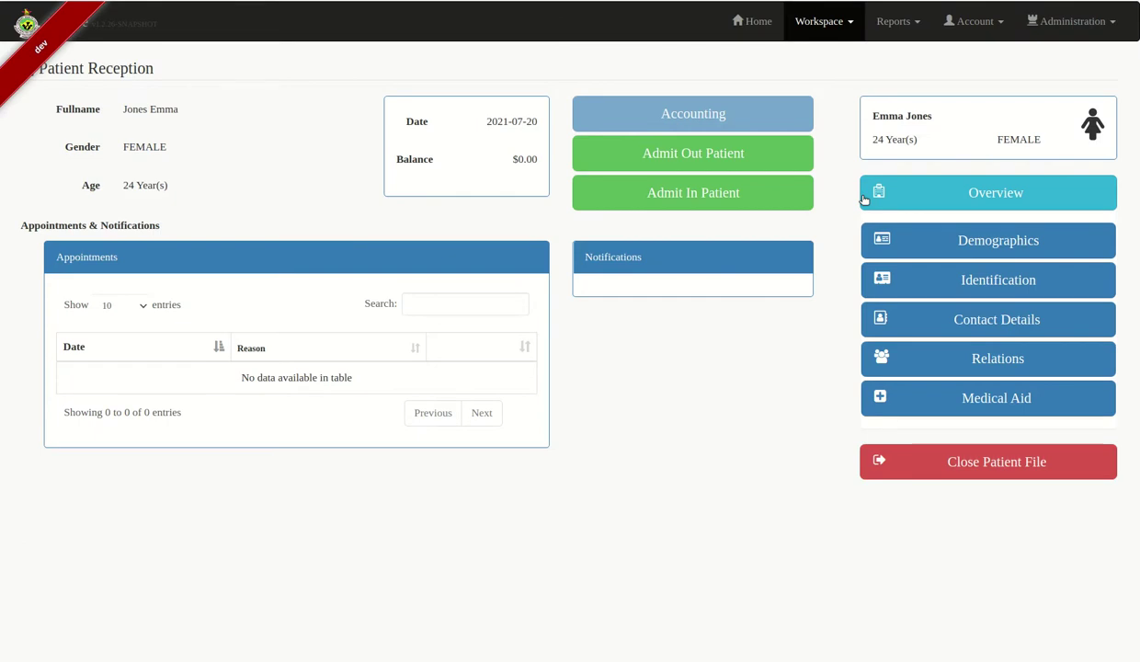
Admit the patient to the Labour ward with Induction of labour as the reason
left_click(701, 195)
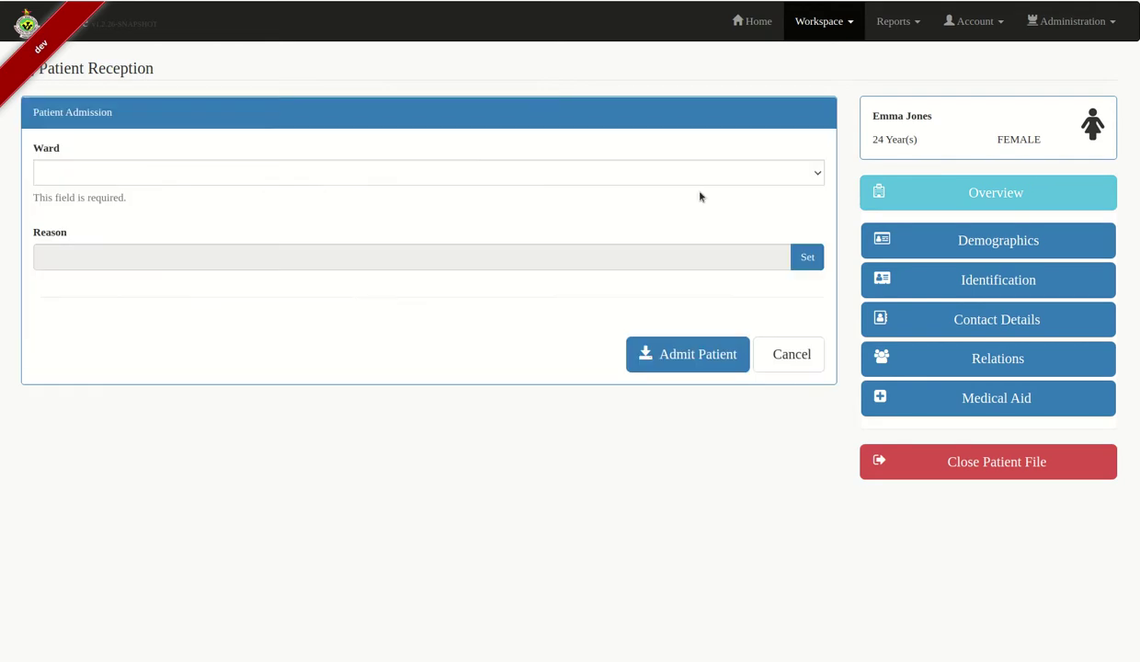
left_click(697, 173)
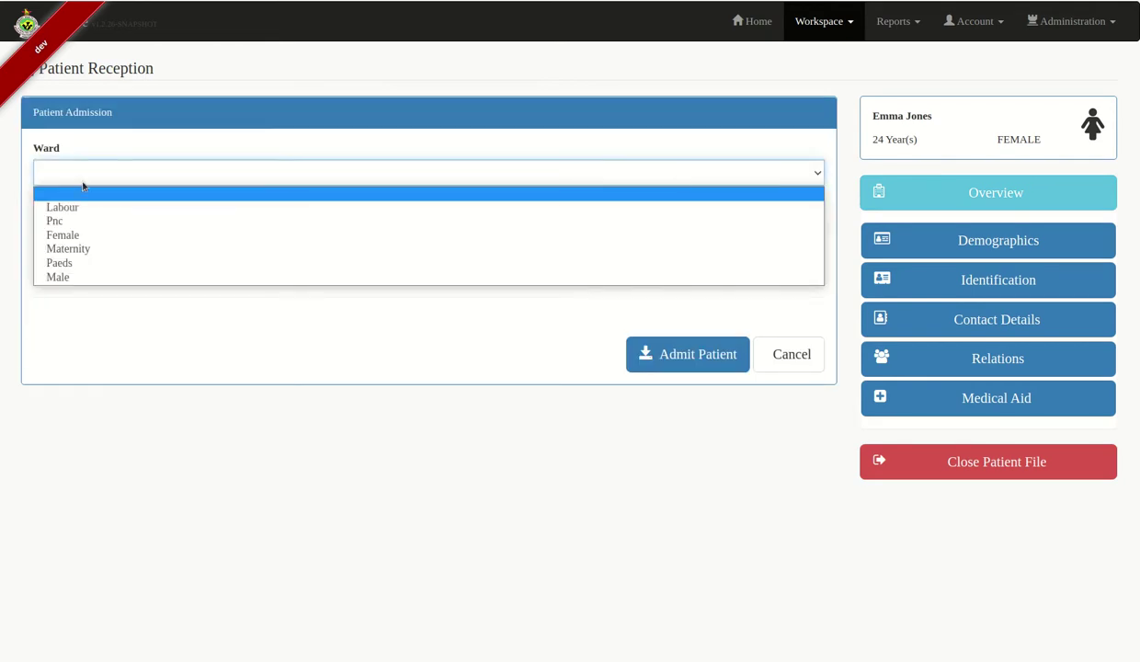
left_click(92, 208)
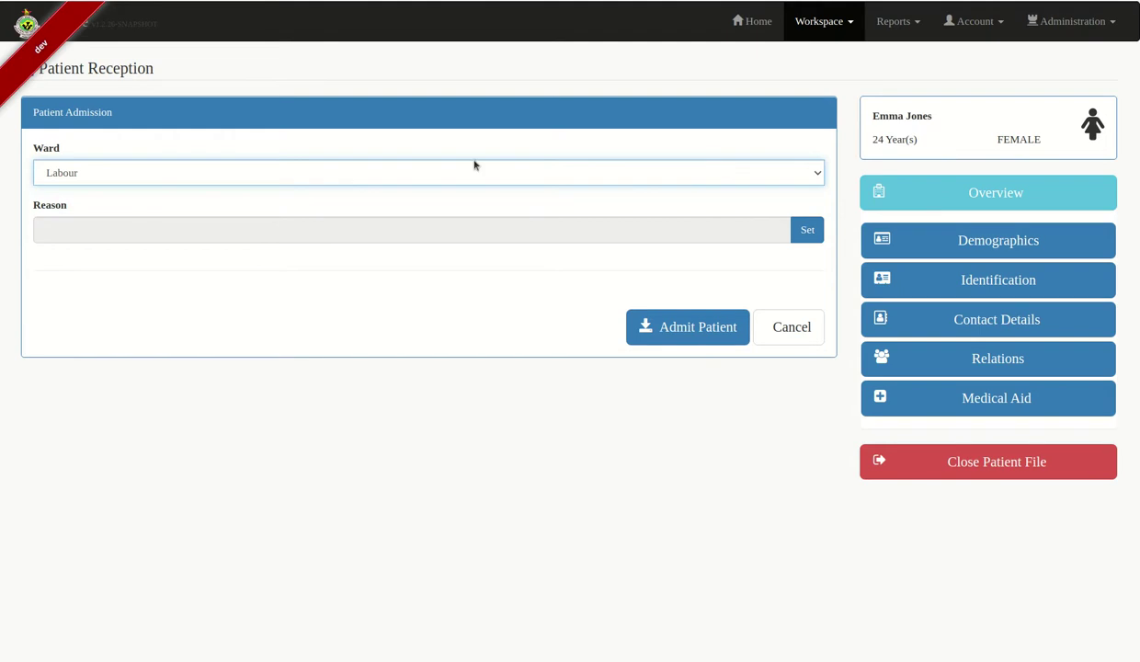
left_click(808, 231)
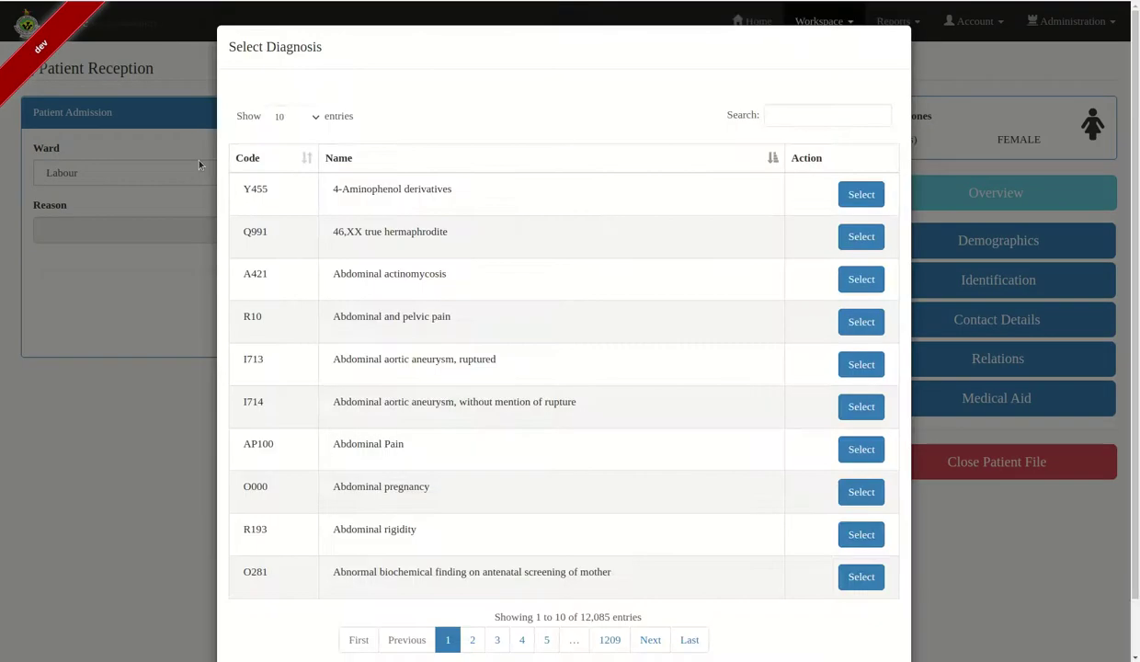
left_click(771, 114)
type("inducti")
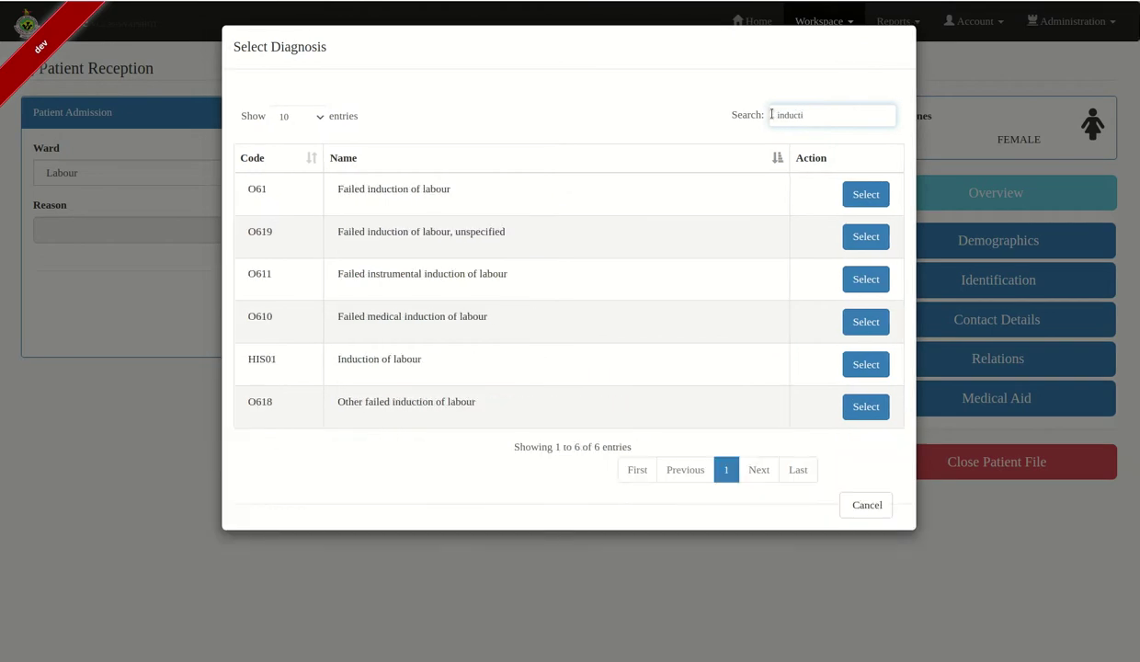
left_click(865, 364)
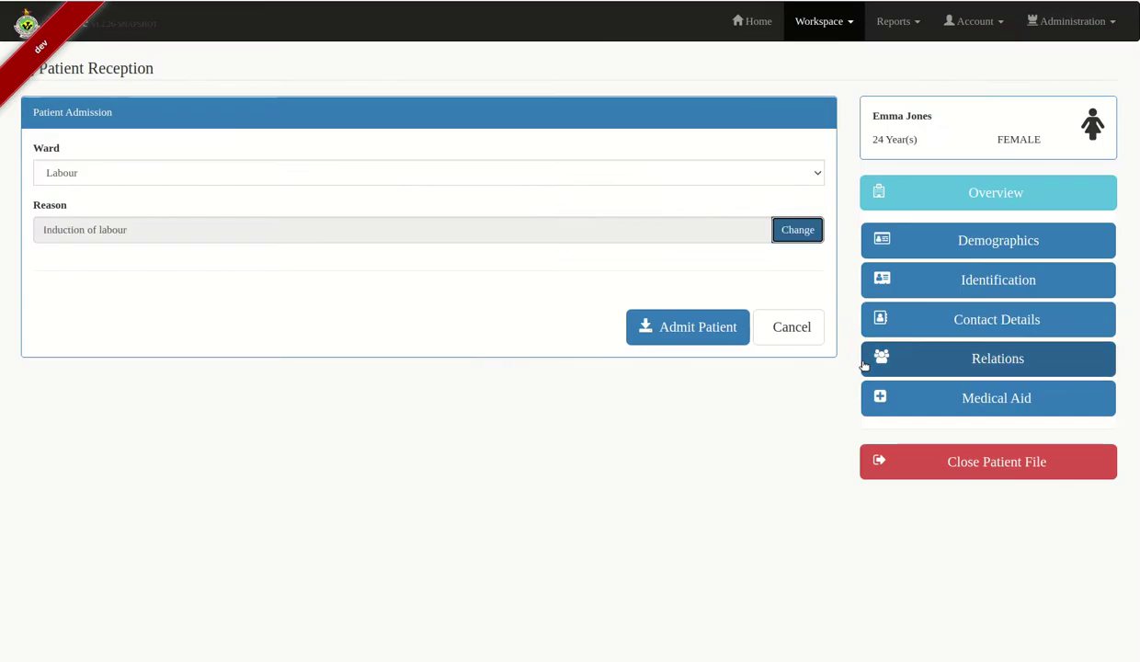
left_click(677, 326)
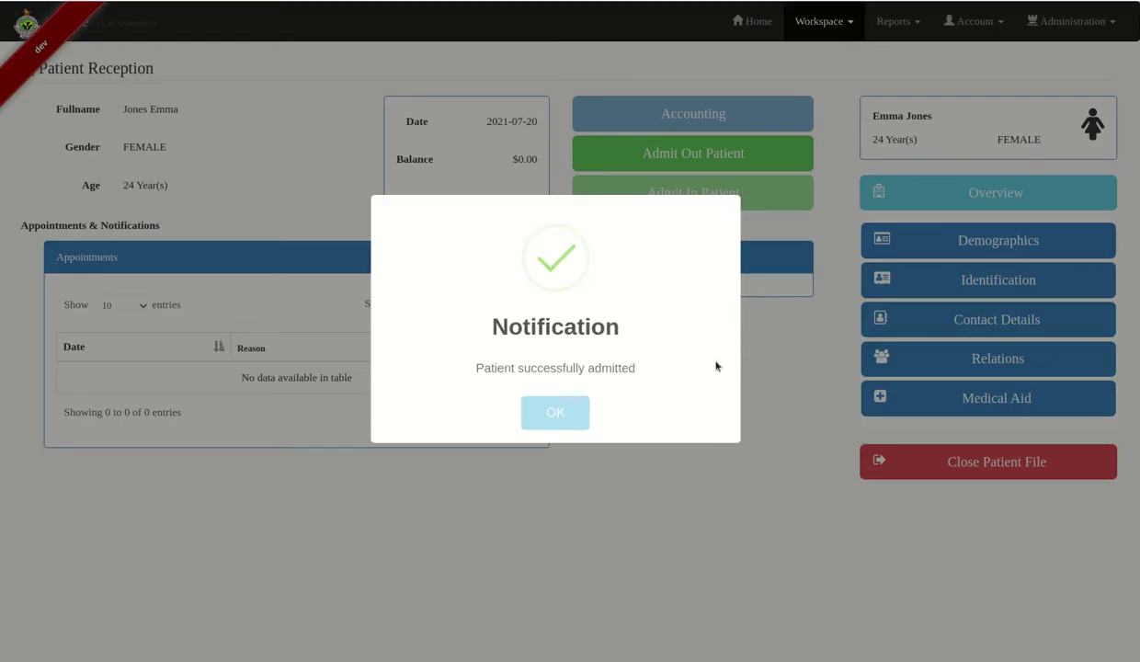
left_click(572, 418)
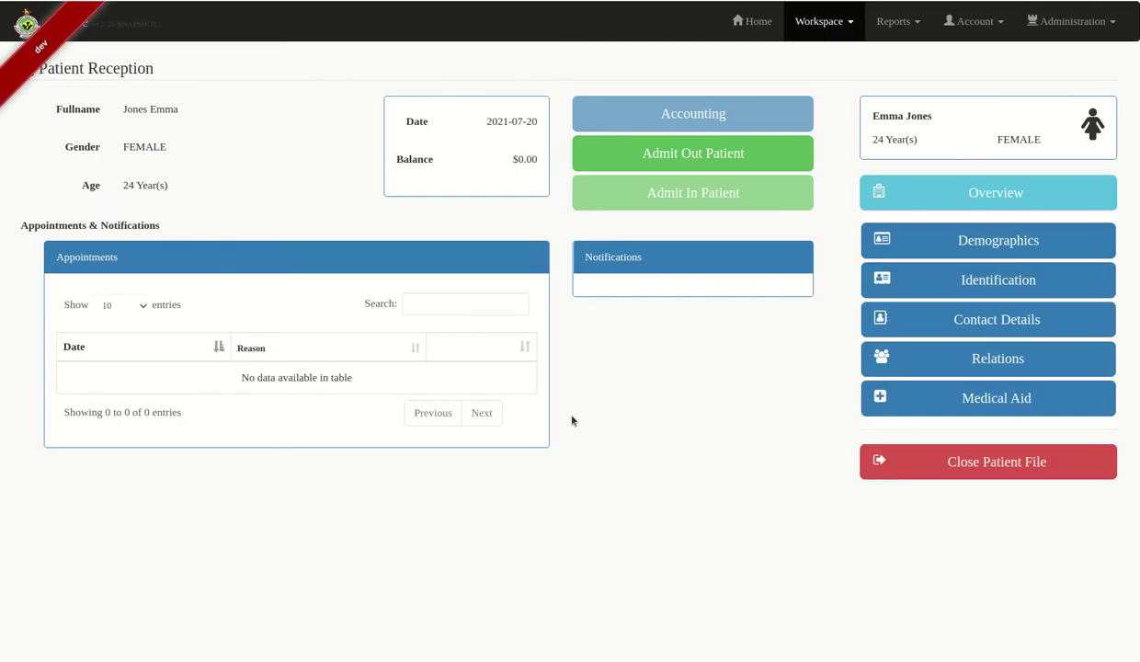
left_click(822, 24)
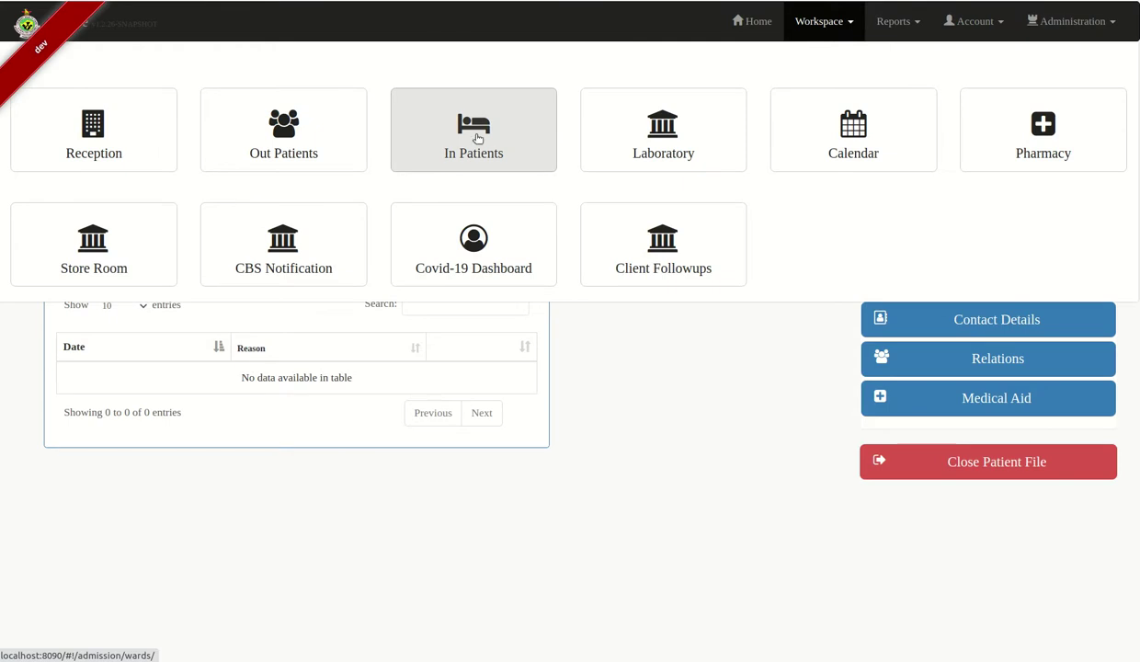
In In Patients, attend to the Labour ward and open the patient's file from her row
left_click(477, 138)
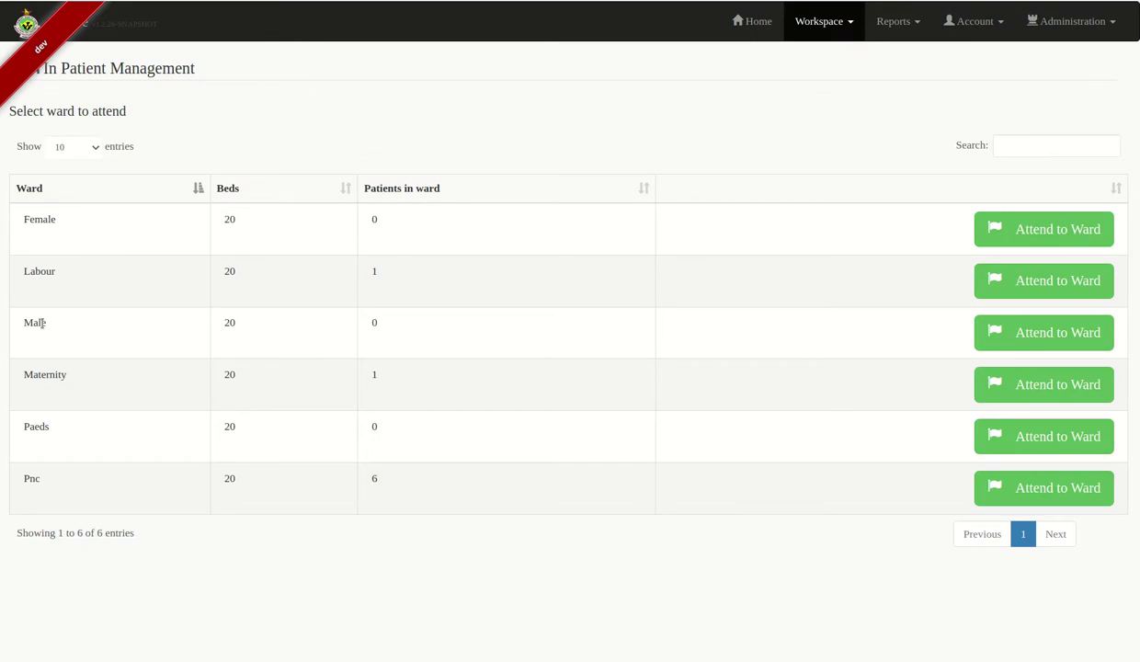
left_click(1069, 293)
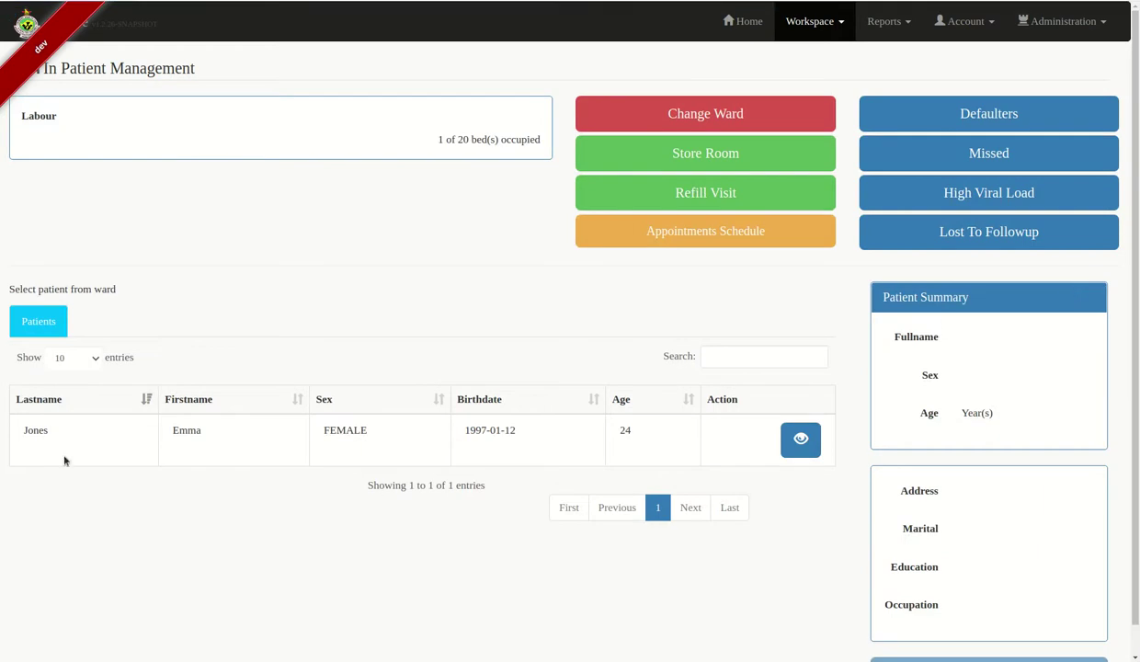
left_click(799, 439)
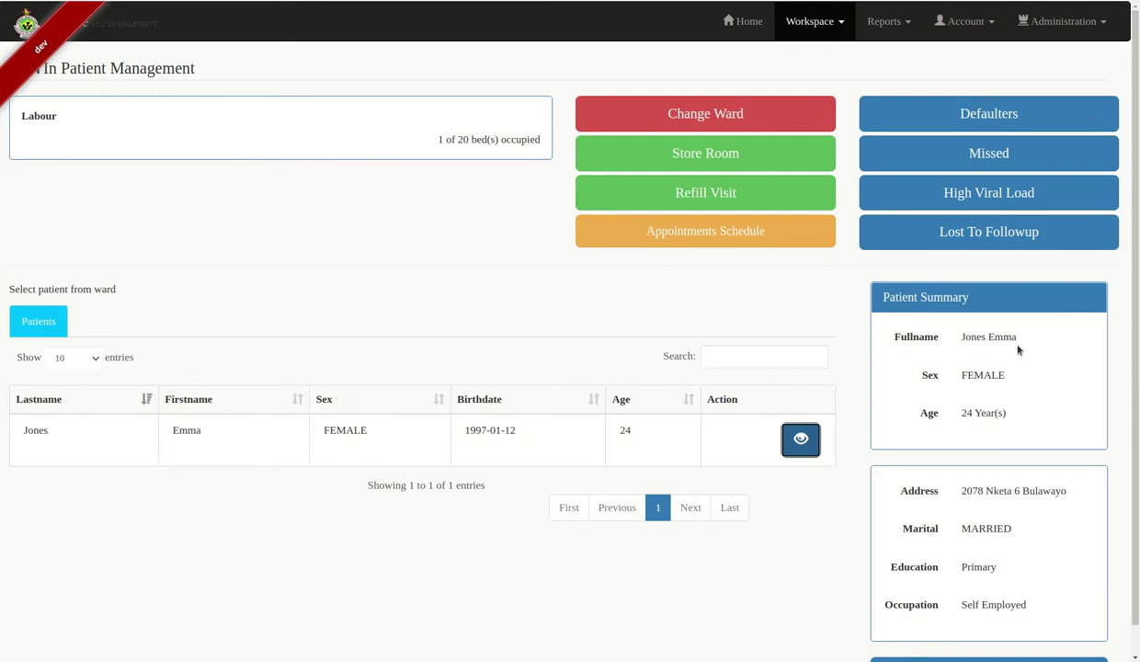
scroll(1038, 317, "down", 2)
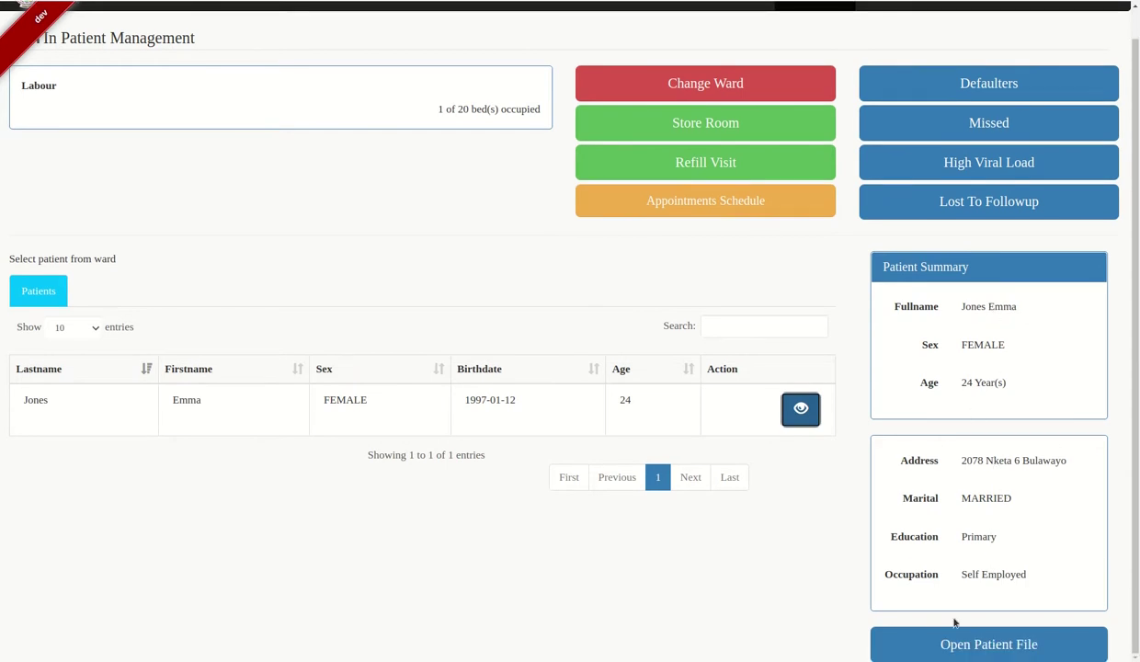
left_click(991, 647)
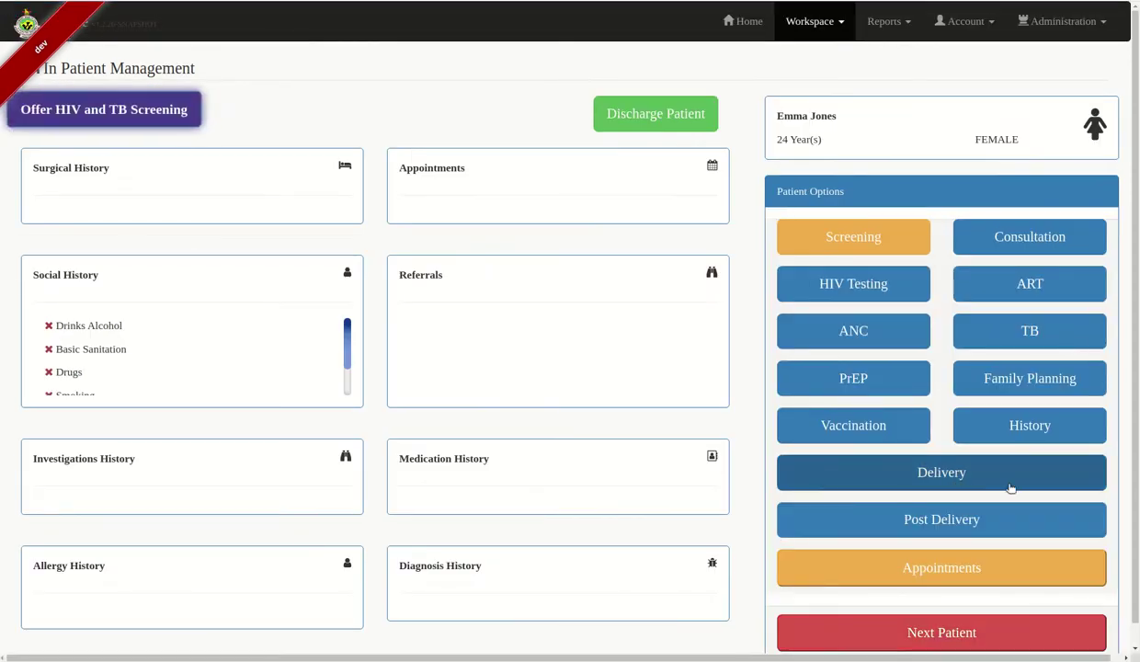
Create a new delivery record and generate its ANC number
left_click(952, 484)
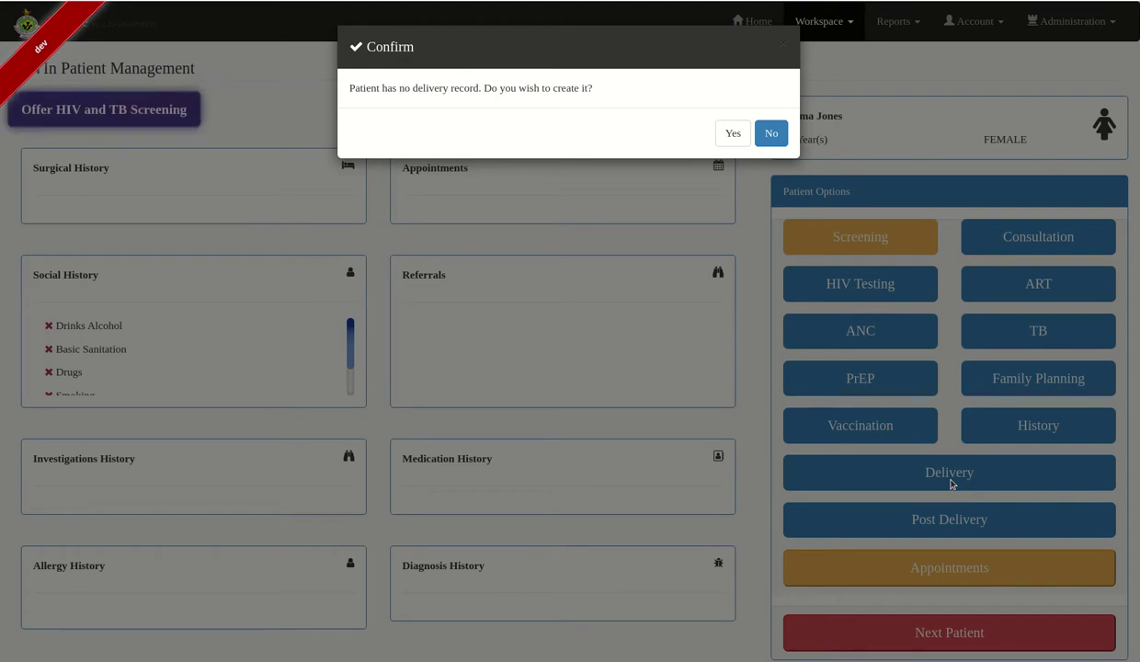
left_click(732, 133)
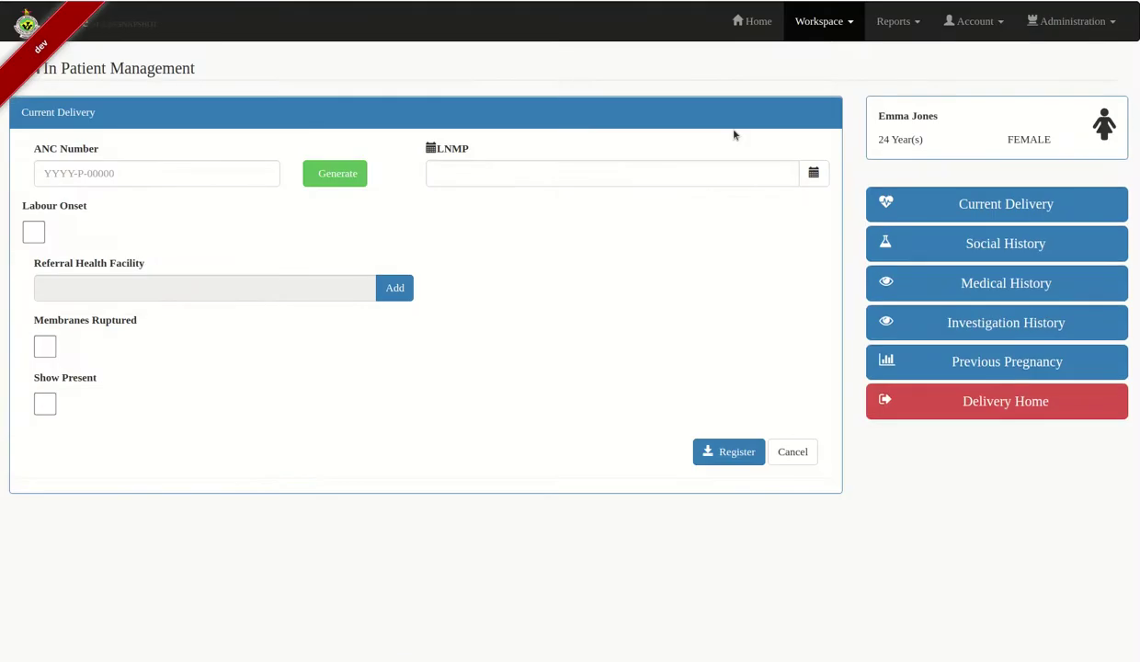
left_click(227, 175)
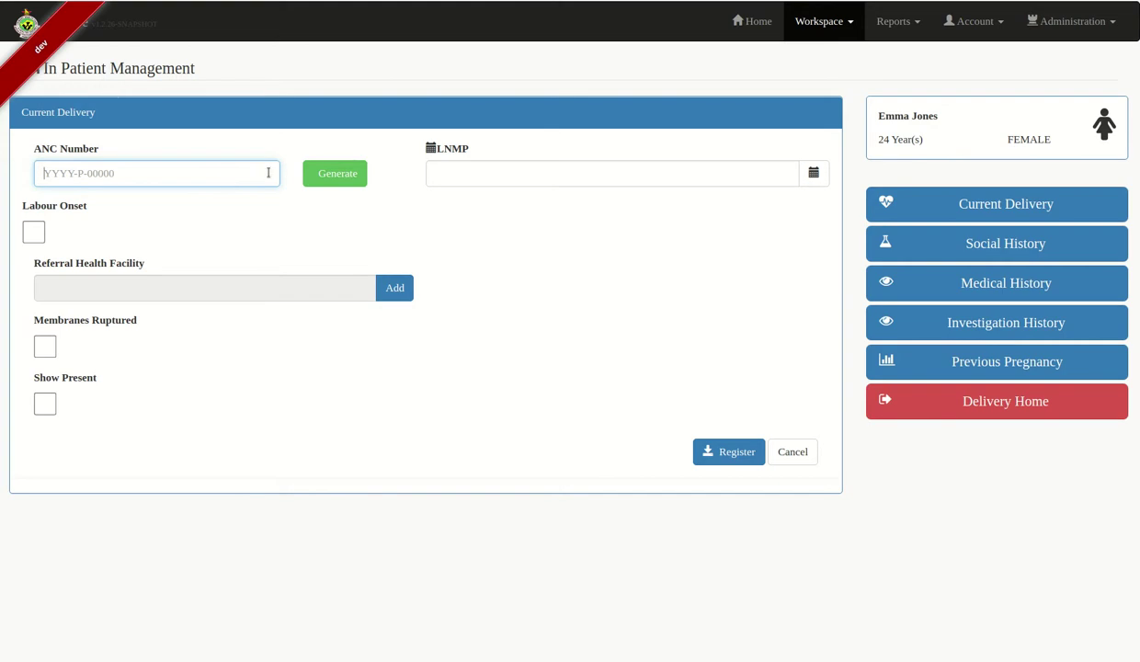
left_click(329, 174)
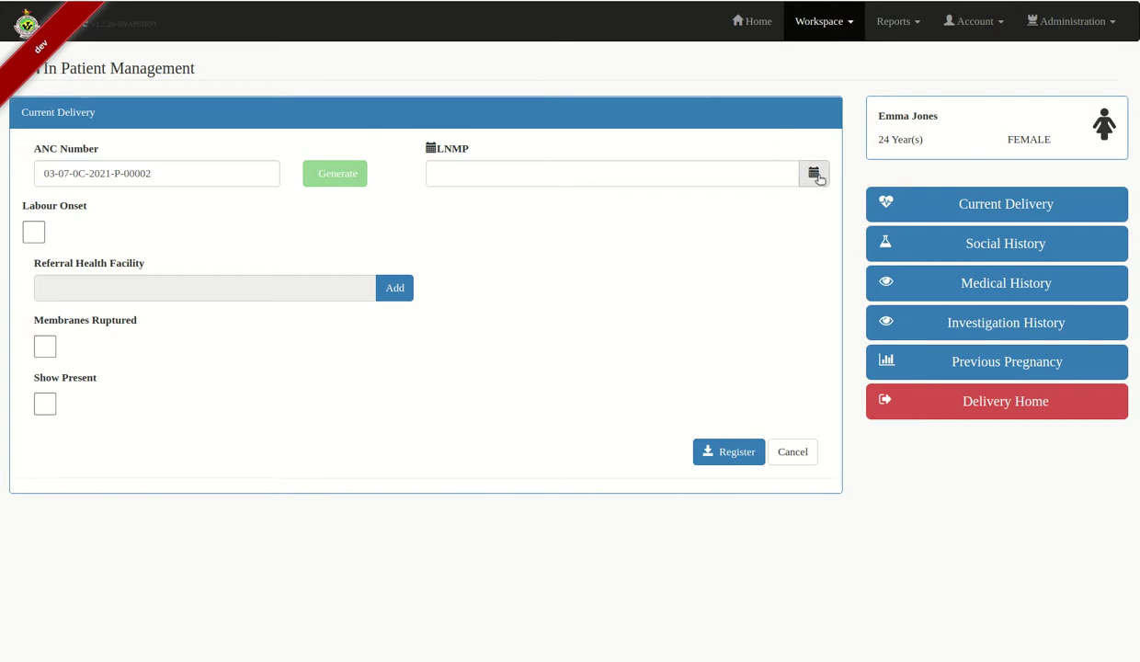
Set the LNMP date to 16 October 2020
left_click(814, 175)
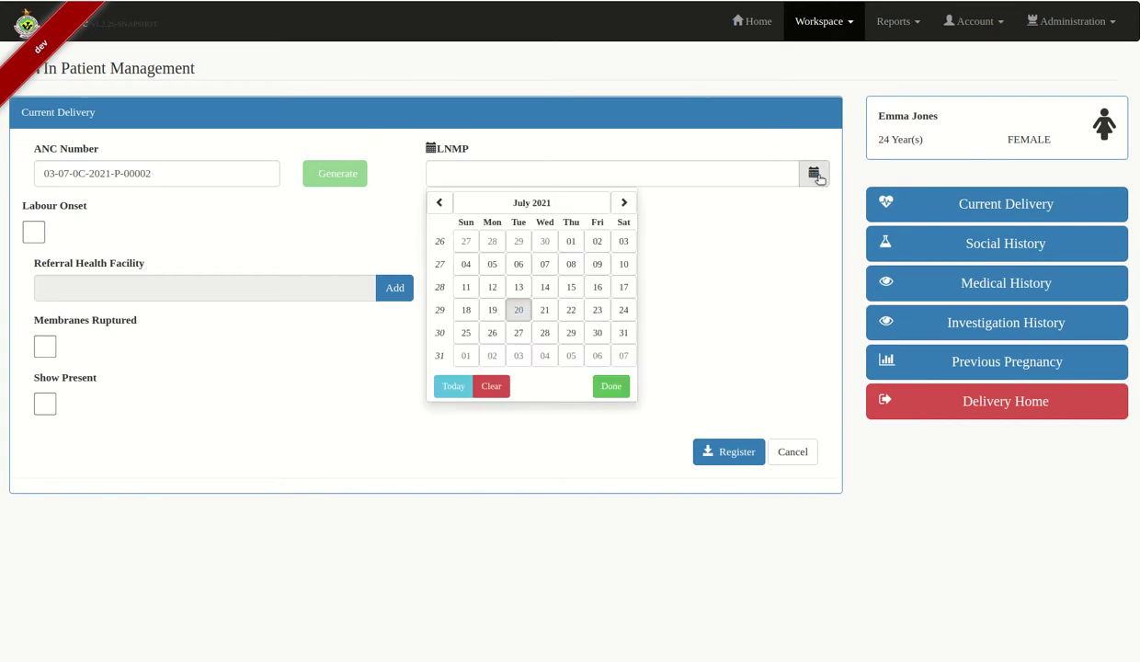
left_click(539, 203)
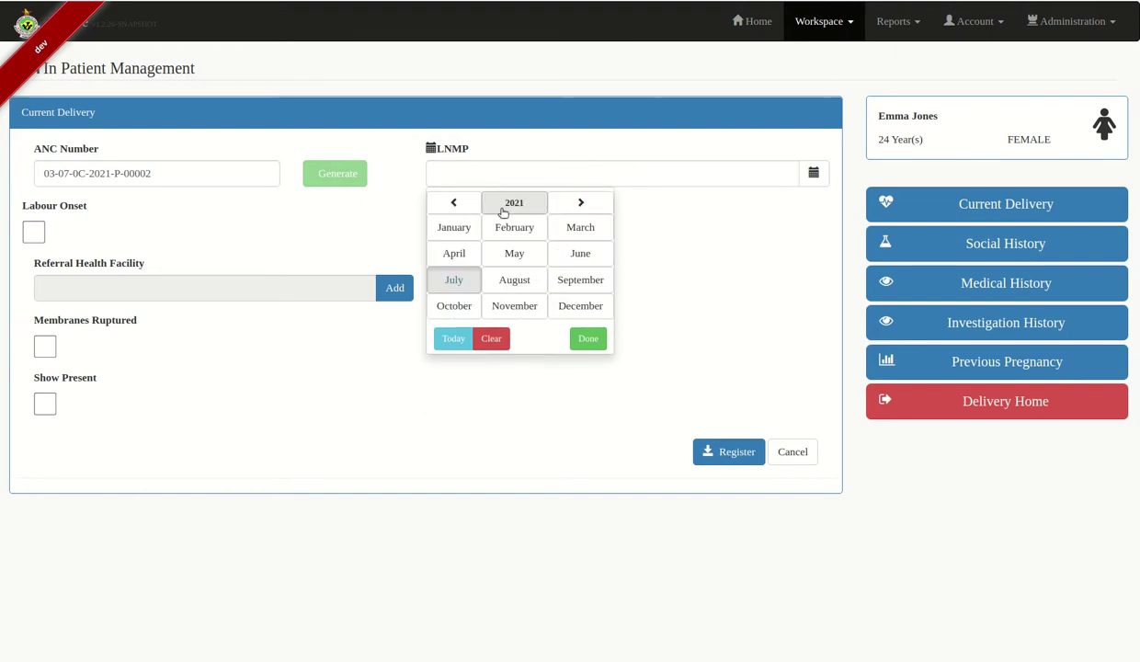
left_click(504, 210)
left_click(445, 205)
left_click(608, 309)
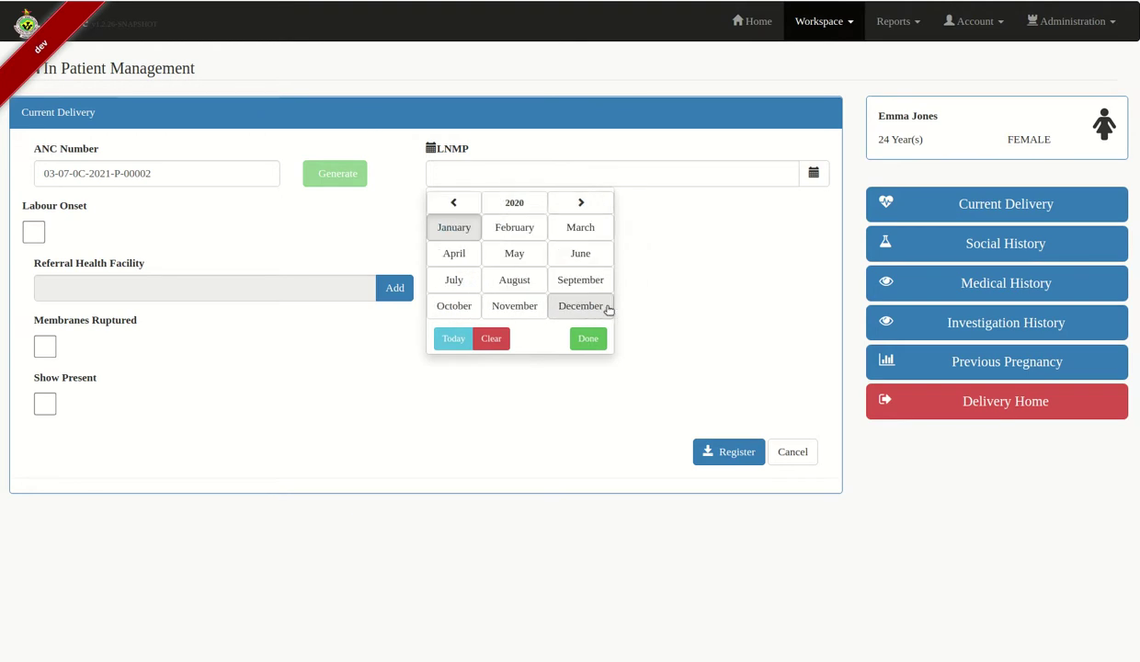
left_click(454, 306)
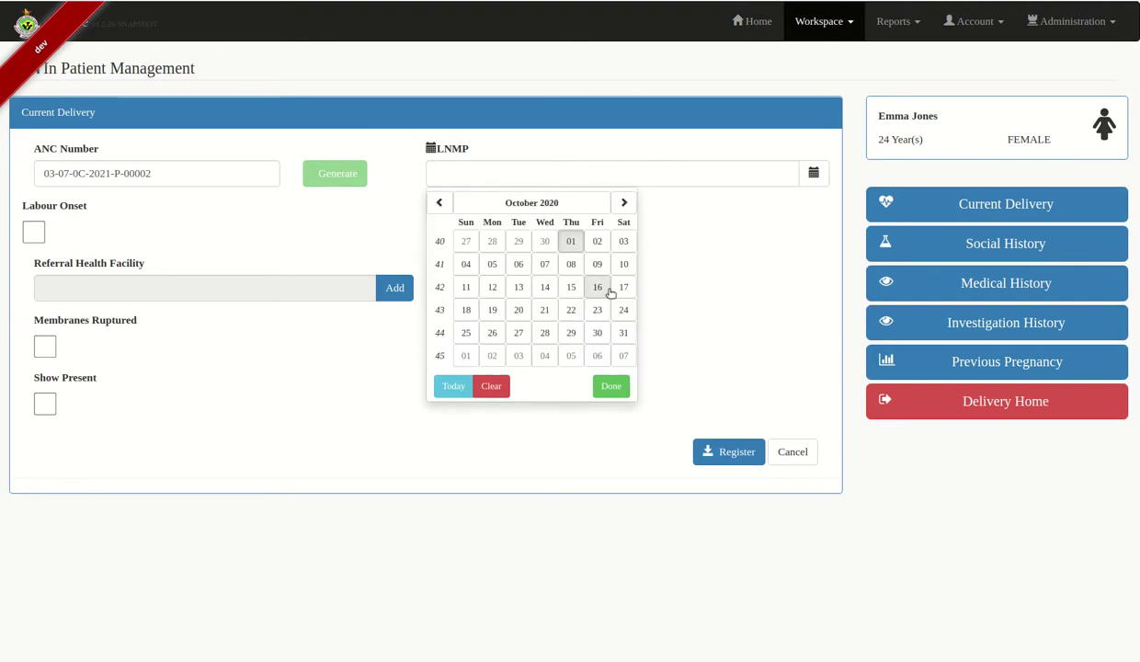
left_click(597, 287)
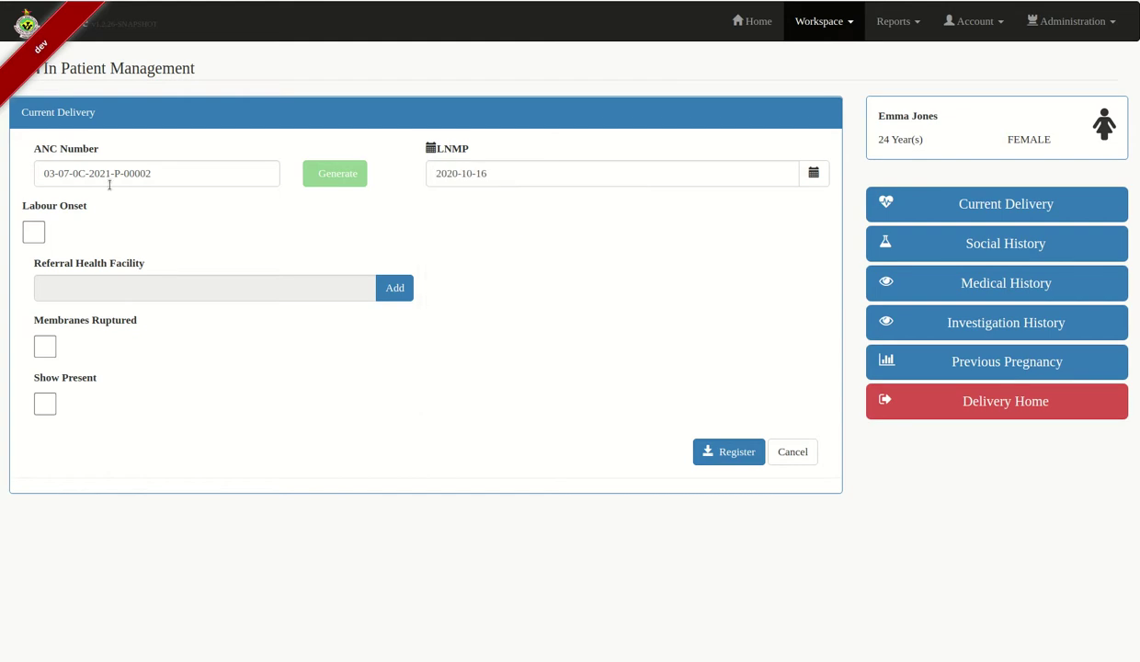
Record labour onset today at 04:00 PM
left_click(35, 232)
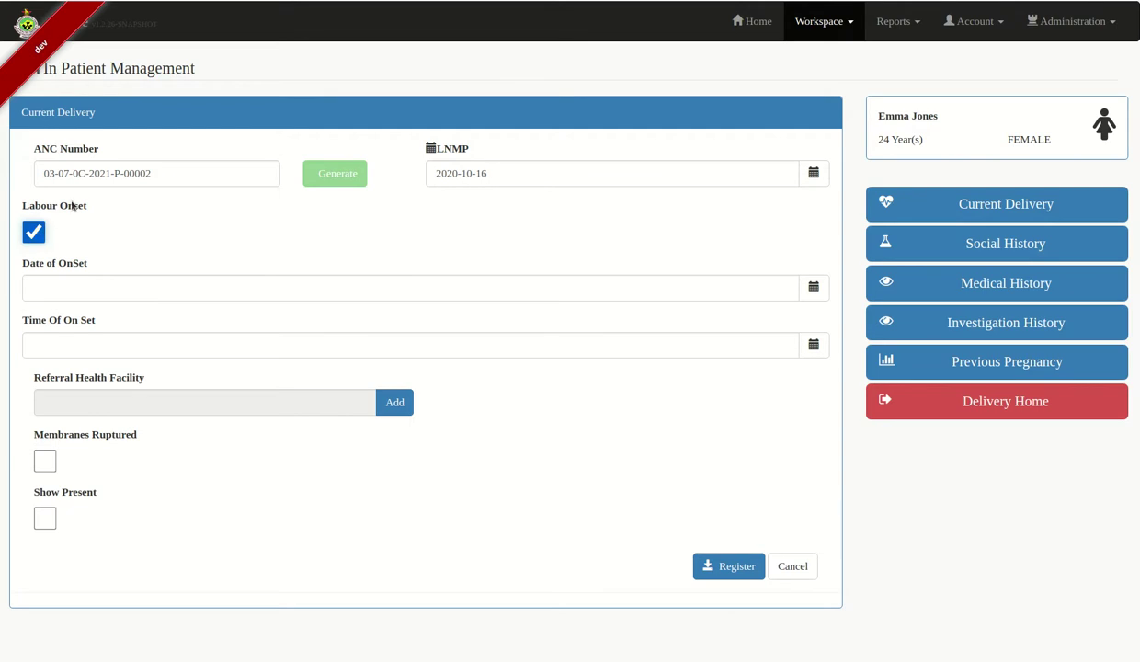
left_click(814, 288)
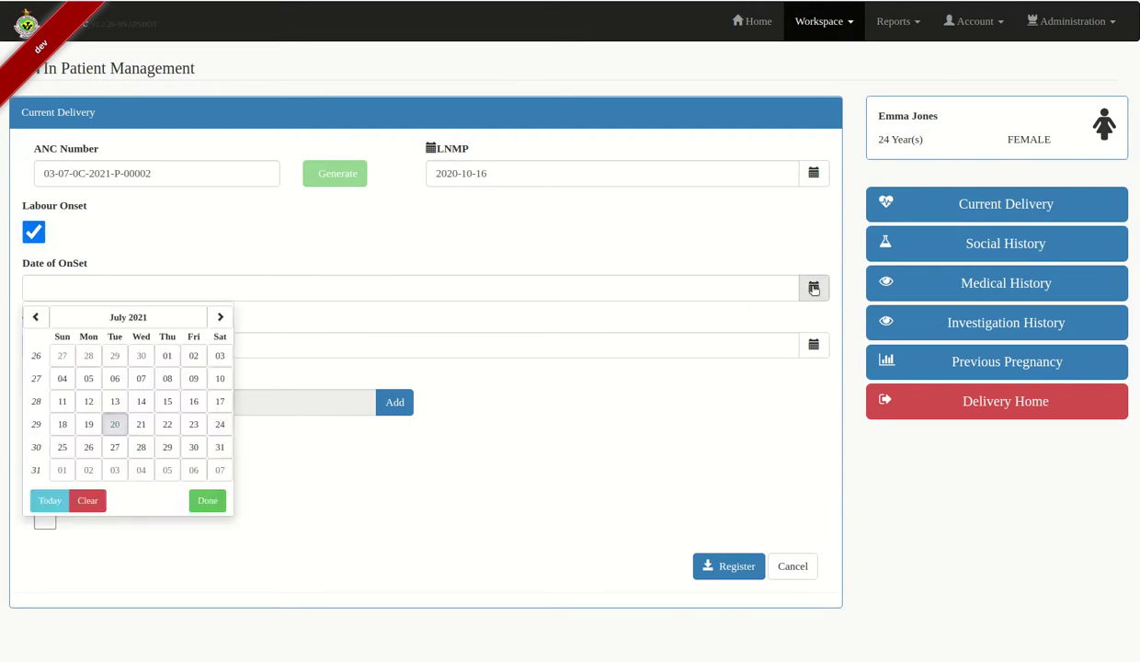
left_click(51, 500)
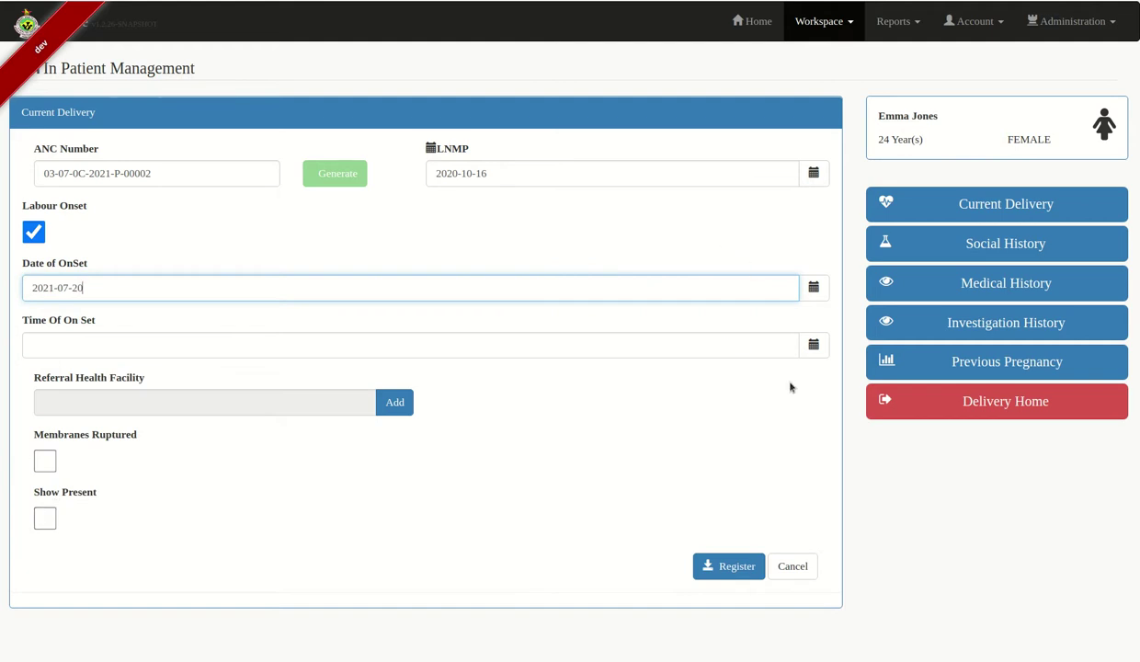
left_click(814, 345)
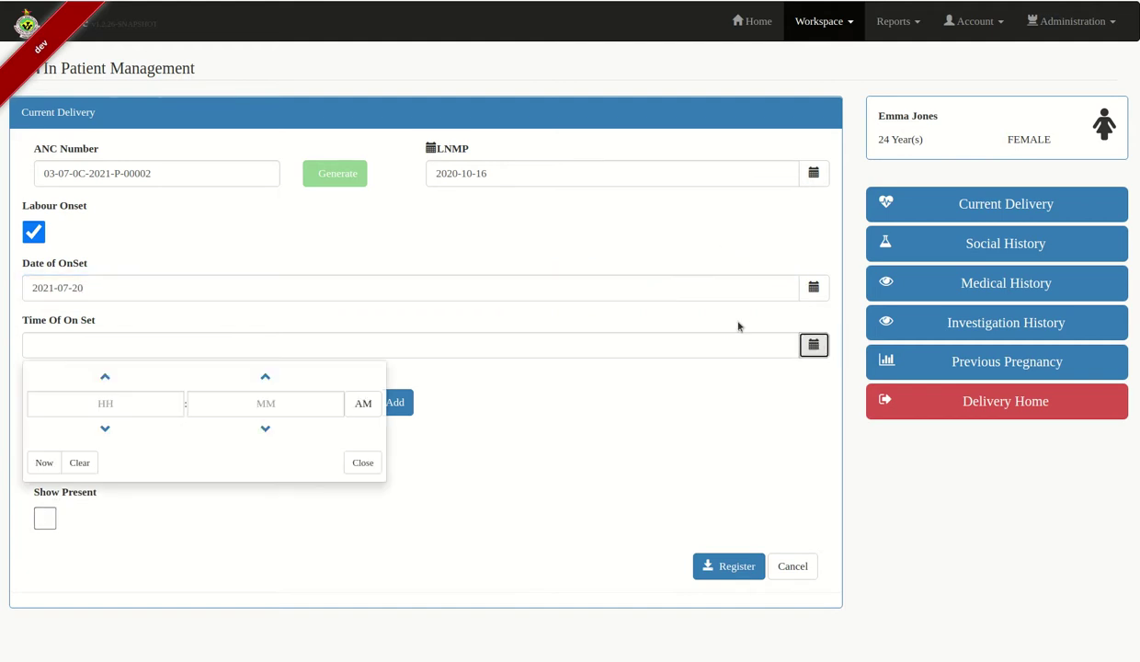
left_click(142, 406)
type("04")
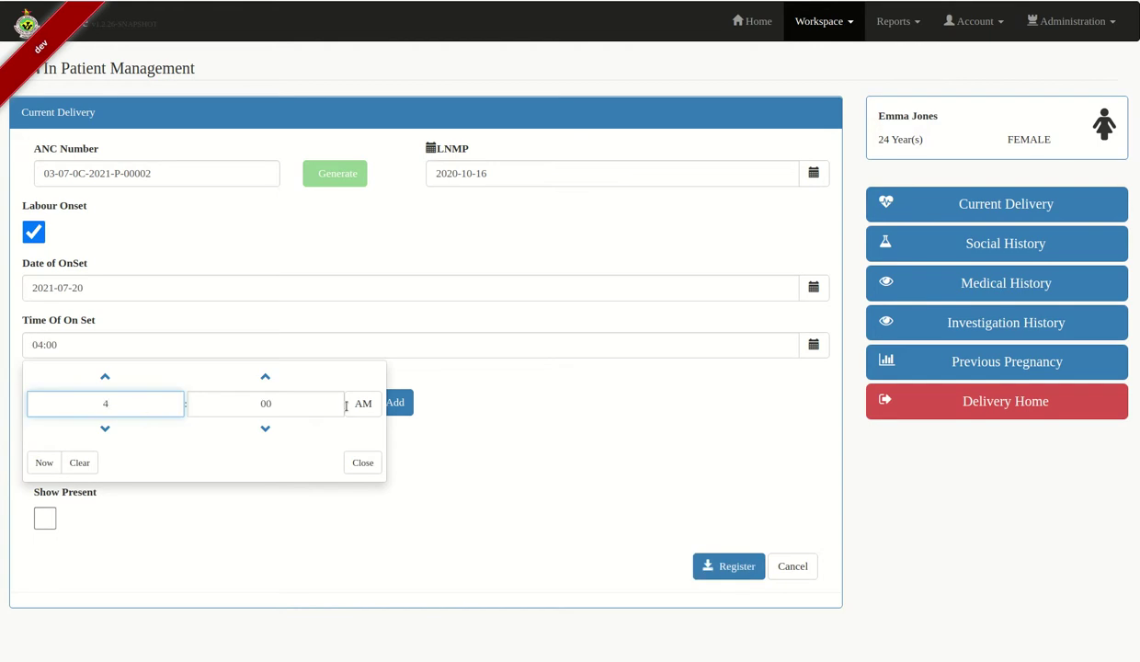
left_click(362, 403)
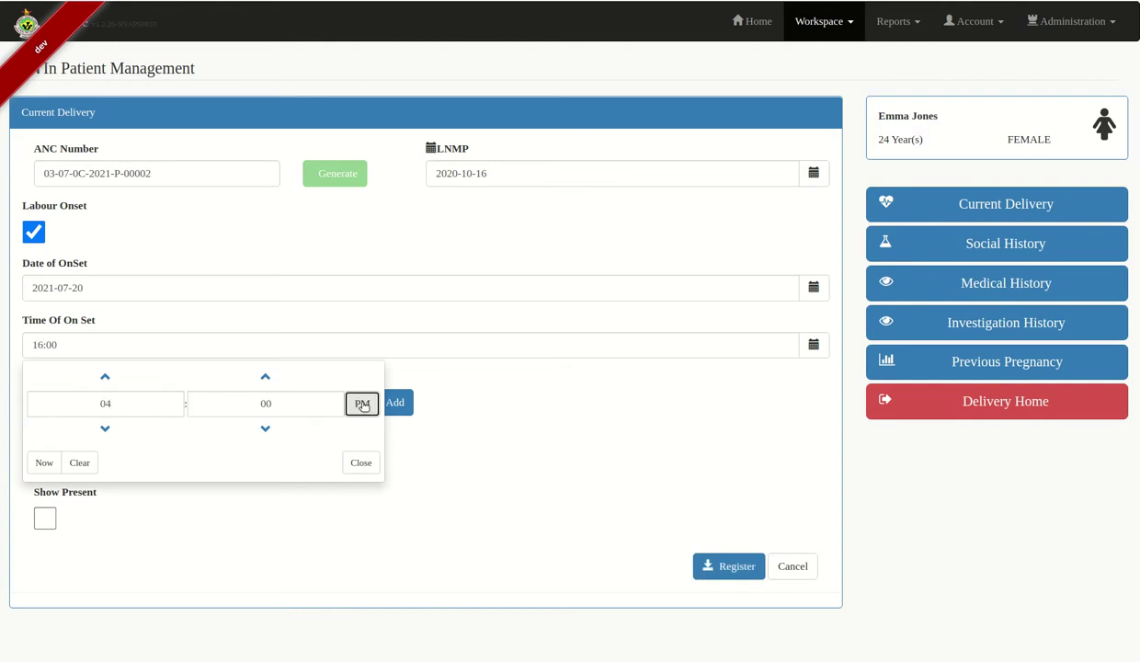
left_click(354, 463)
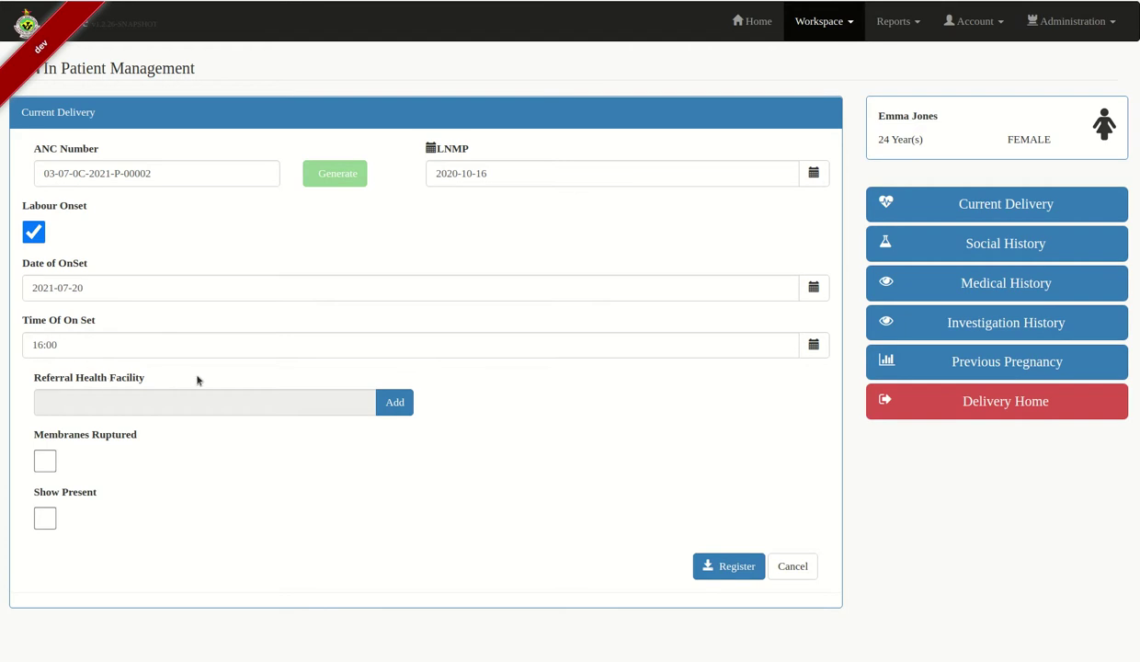
Choose Nkulumane as the referral facility
left_click(390, 401)
left_click(835, 115)
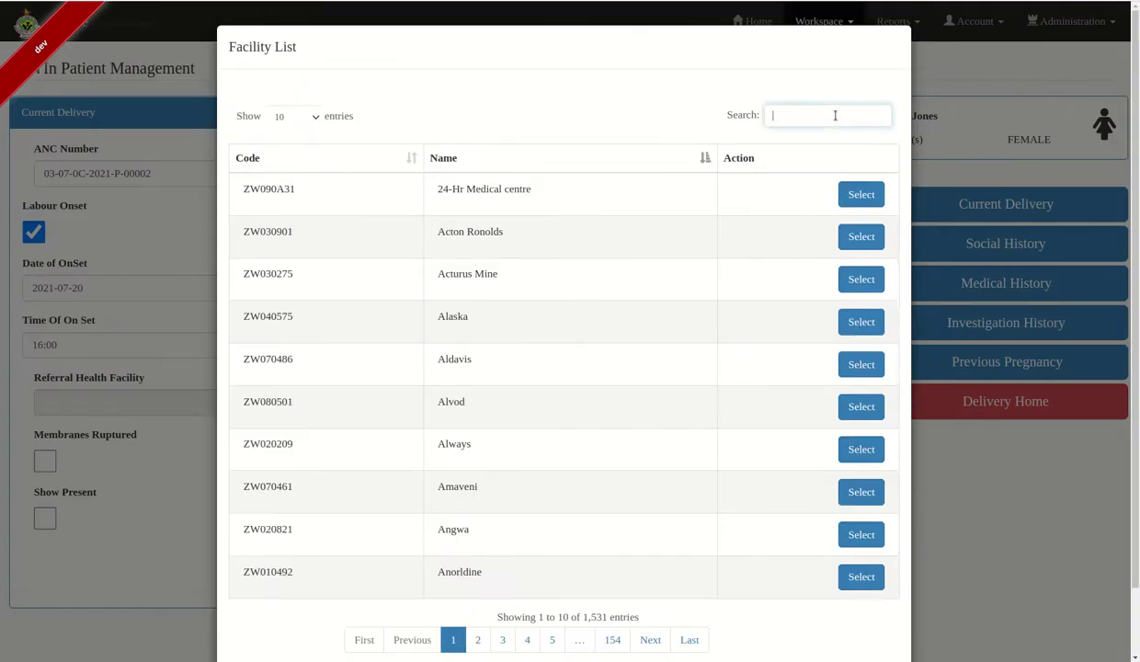
type("nkulumane")
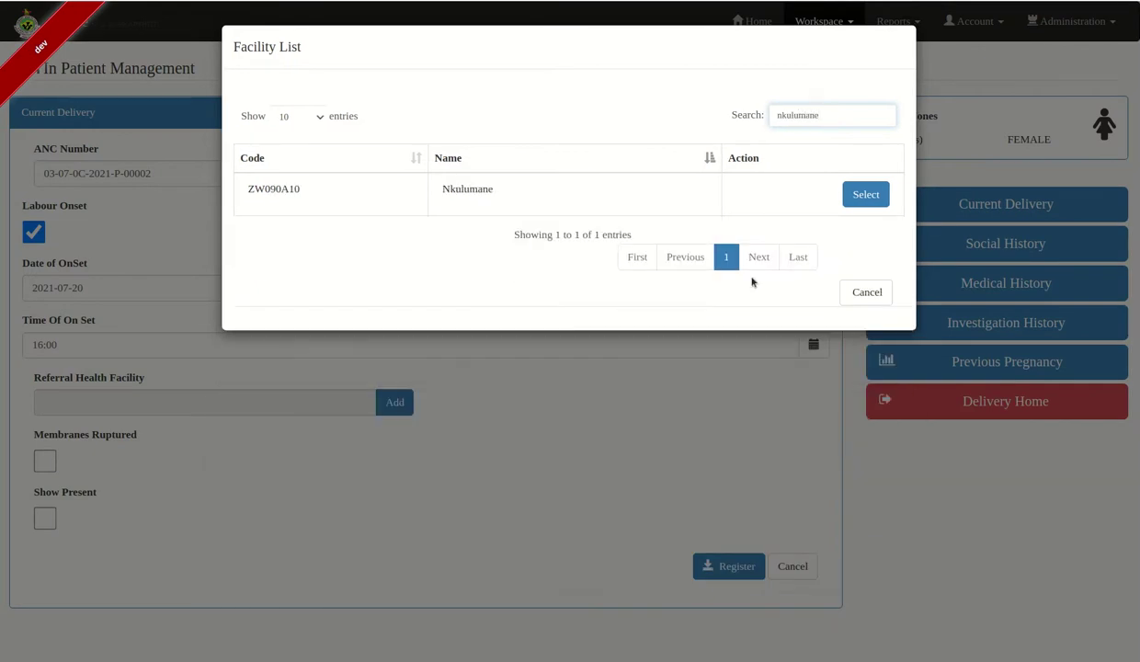
left_click(865, 194)
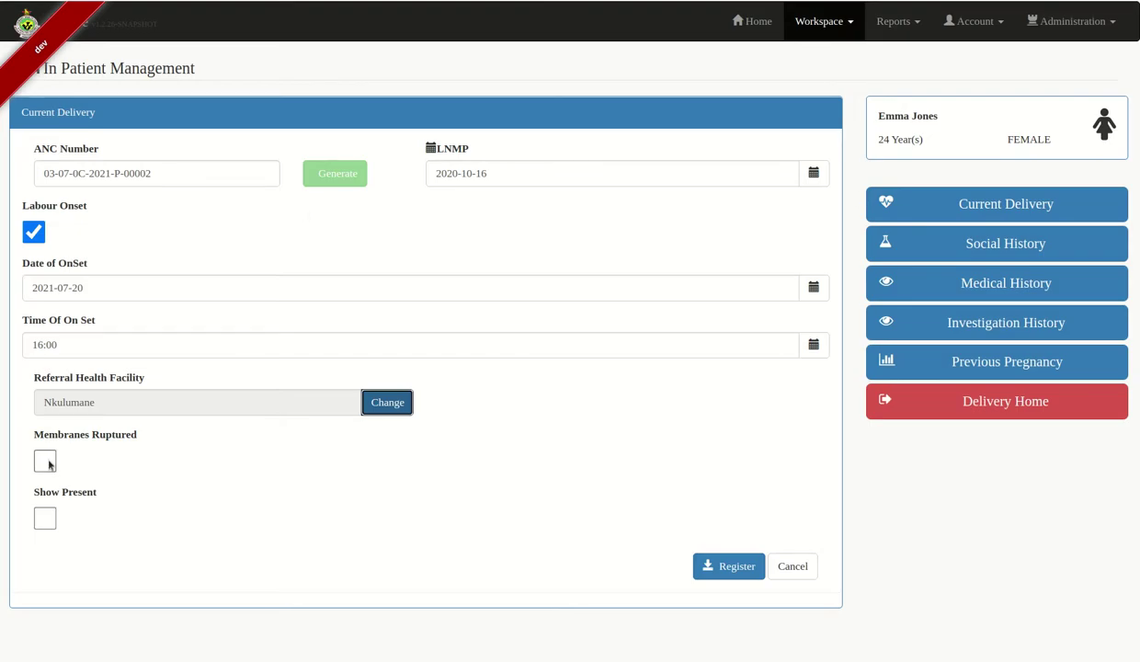
Record membranes ruptured today at 7 PM, tick Show Present, and register the delivery
left_click(46, 461)
scroll(165, 481, "down", 2)
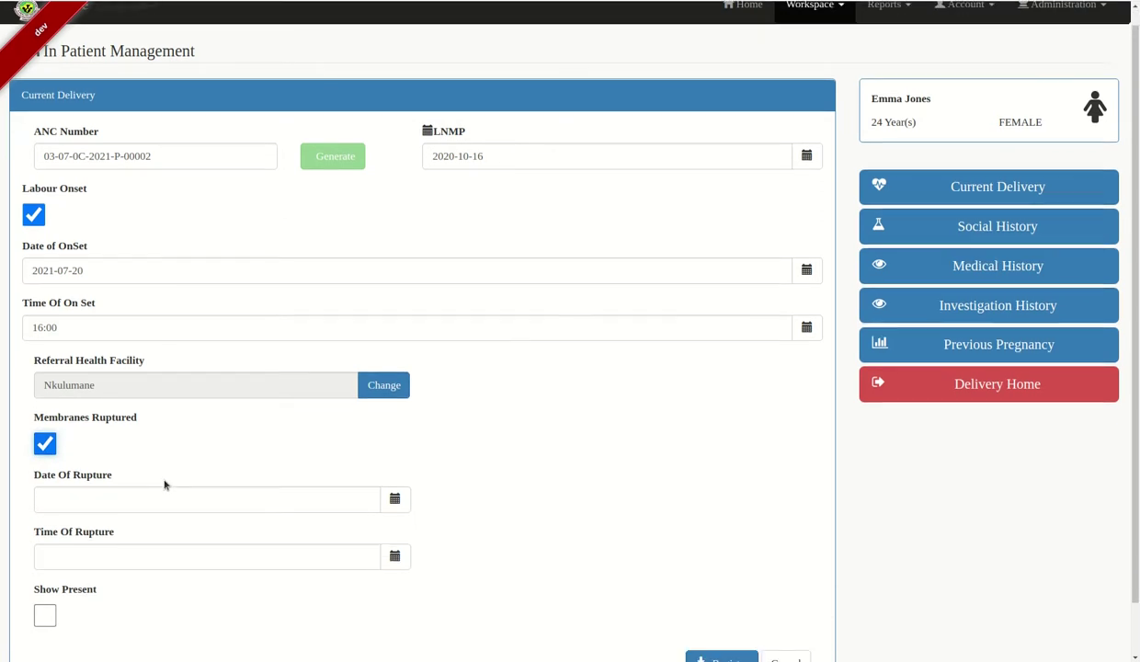
left_click(396, 440)
left_click(61, 412)
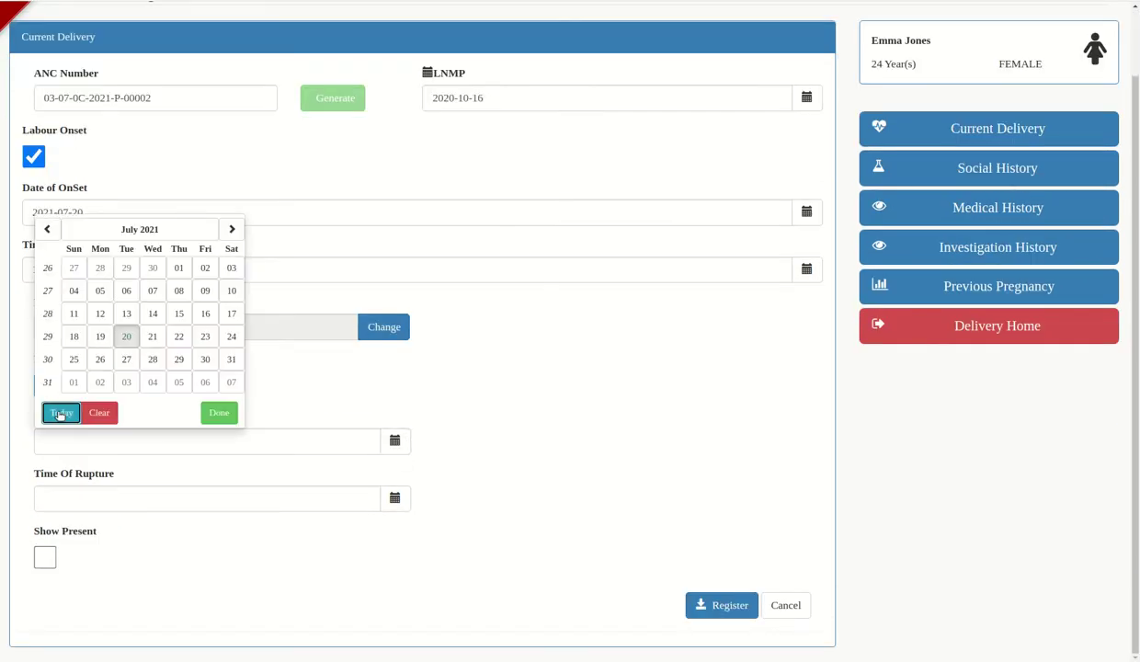
left_click(394, 497)
left_click(118, 557)
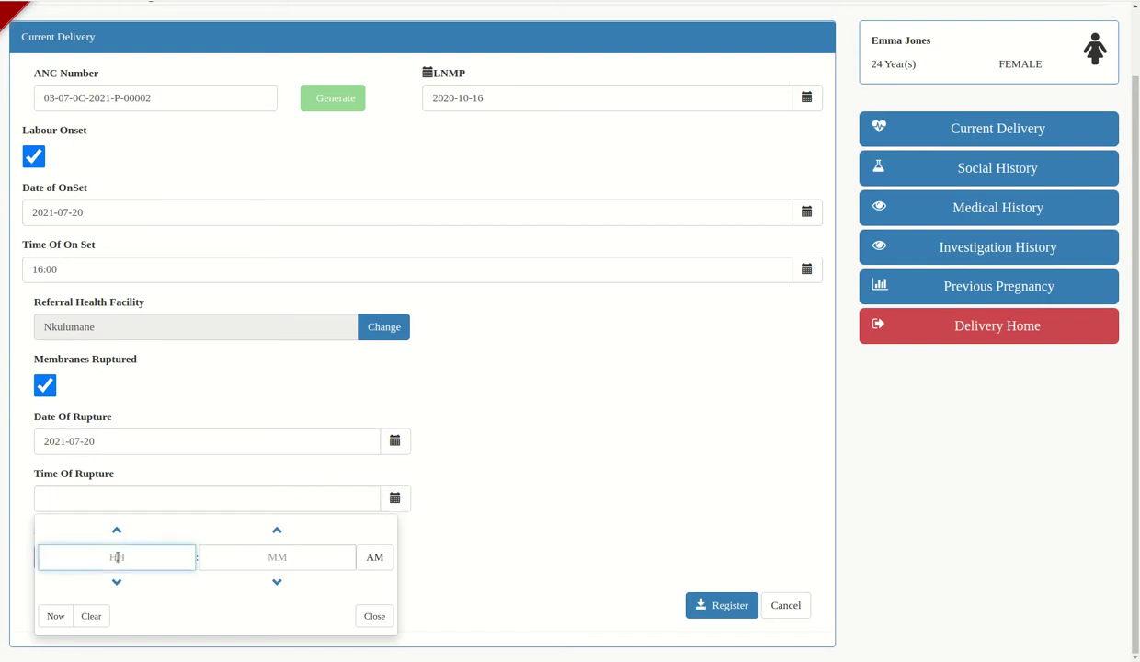
type("7")
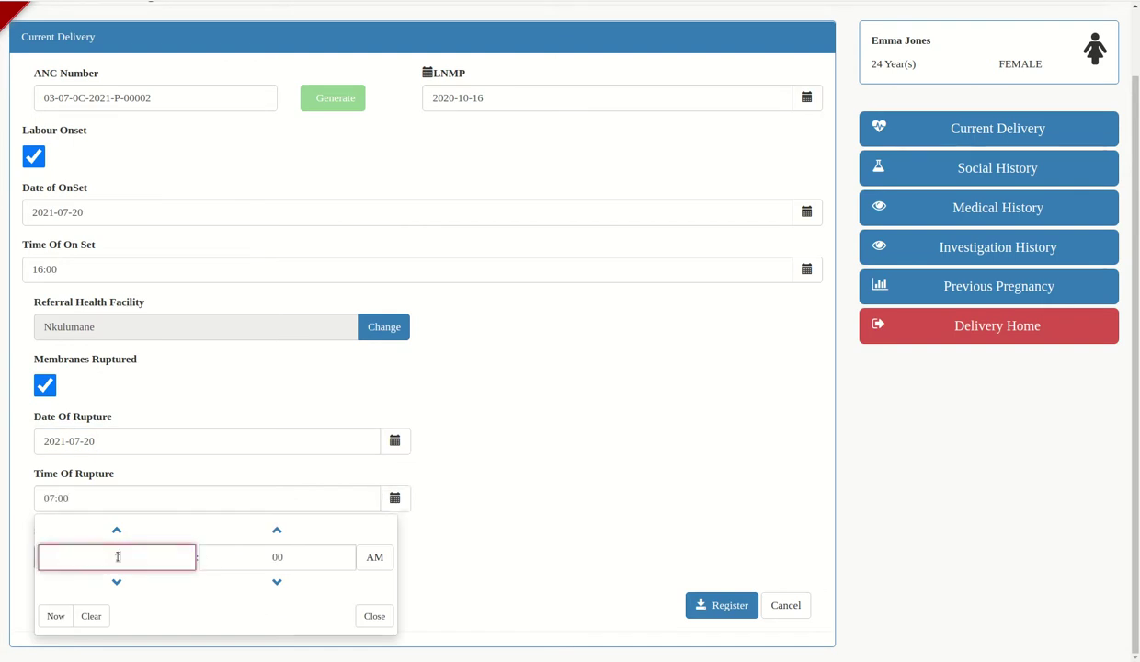
left_click(374, 557)
left_click(373, 616)
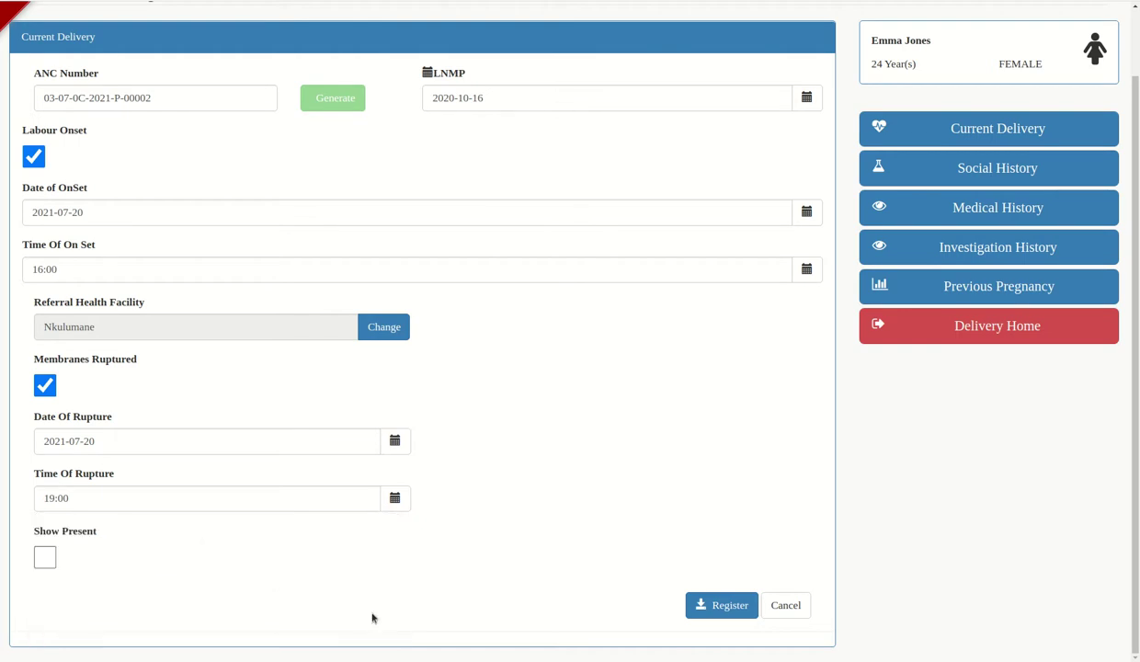
left_click(43, 549)
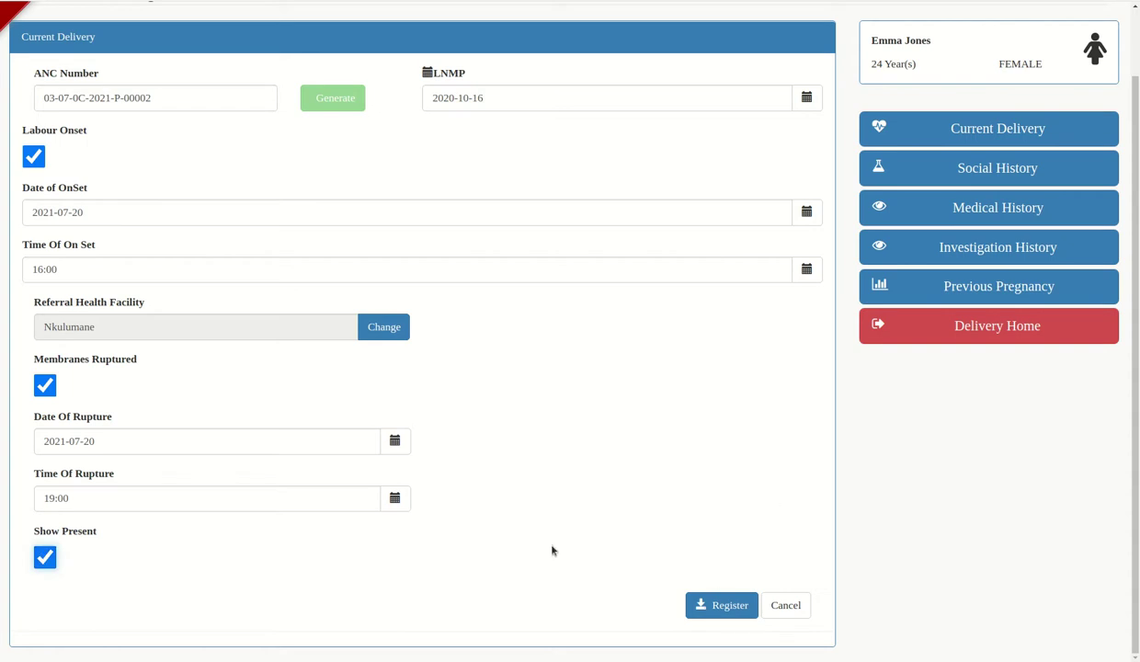
left_click(728, 605)
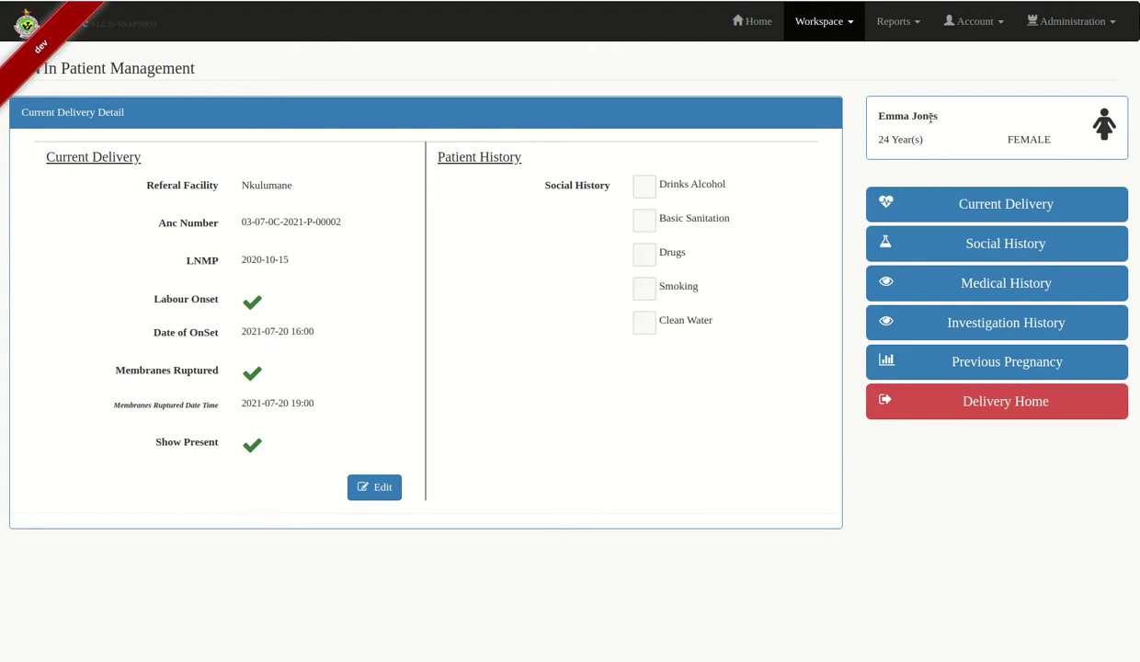
Open the delivery Social History checklist from the right-hand panel
left_click(1019, 208)
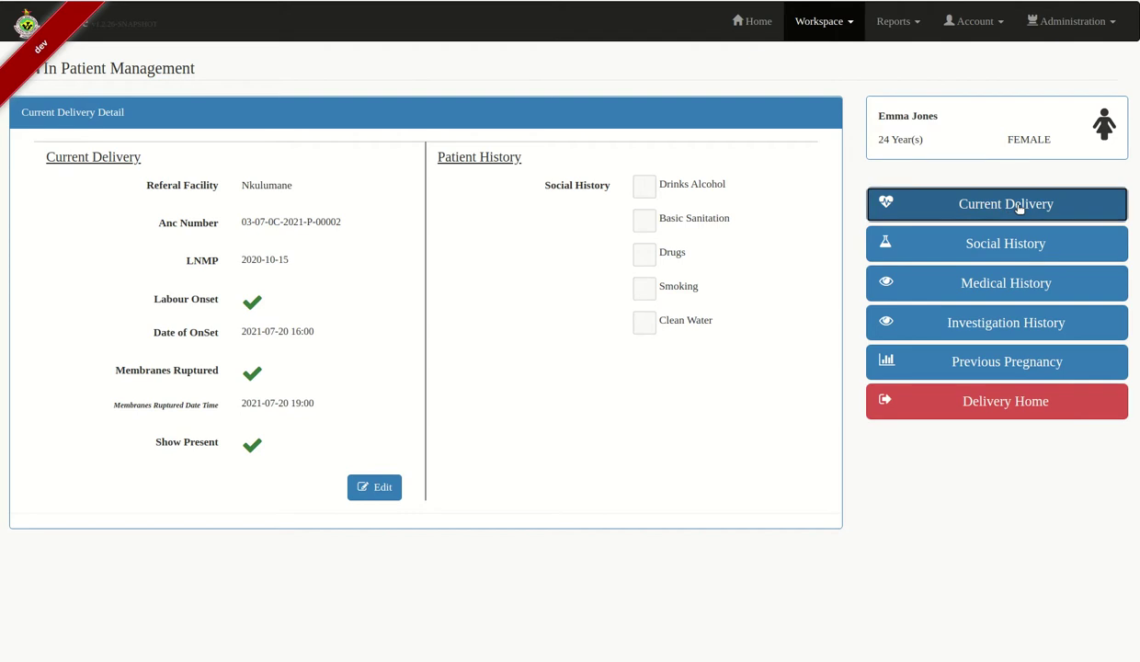
left_click(1005, 242)
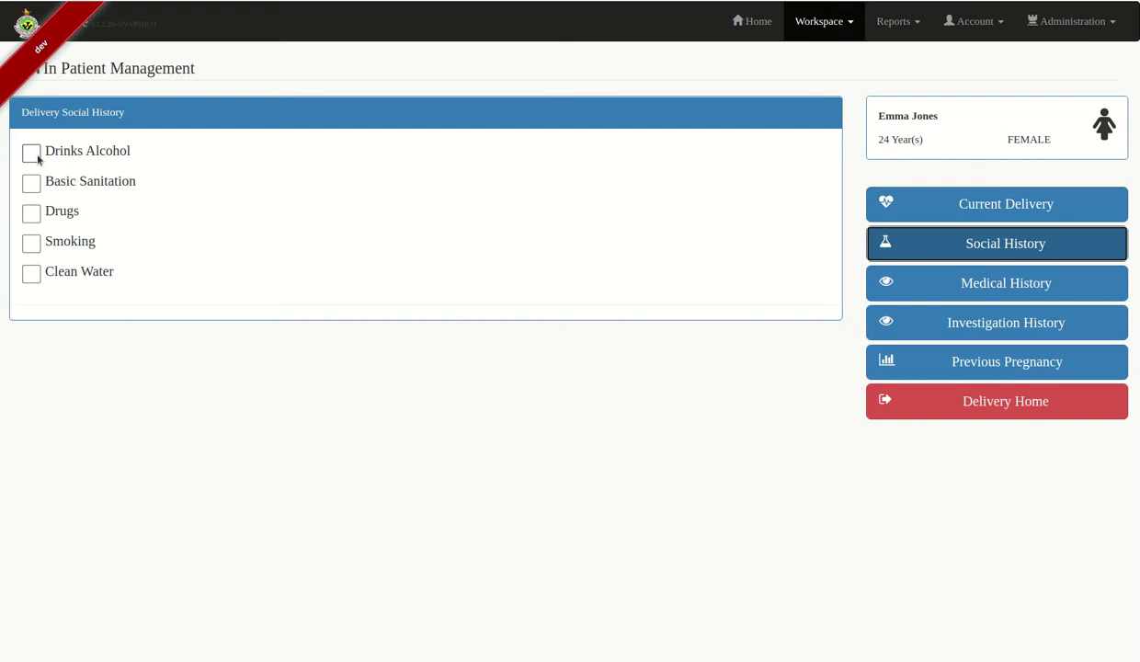
Tick Drinks Alcohol, Basic Sanitation and Clean Water in the social history, then view the medical history
left_click(35, 156)
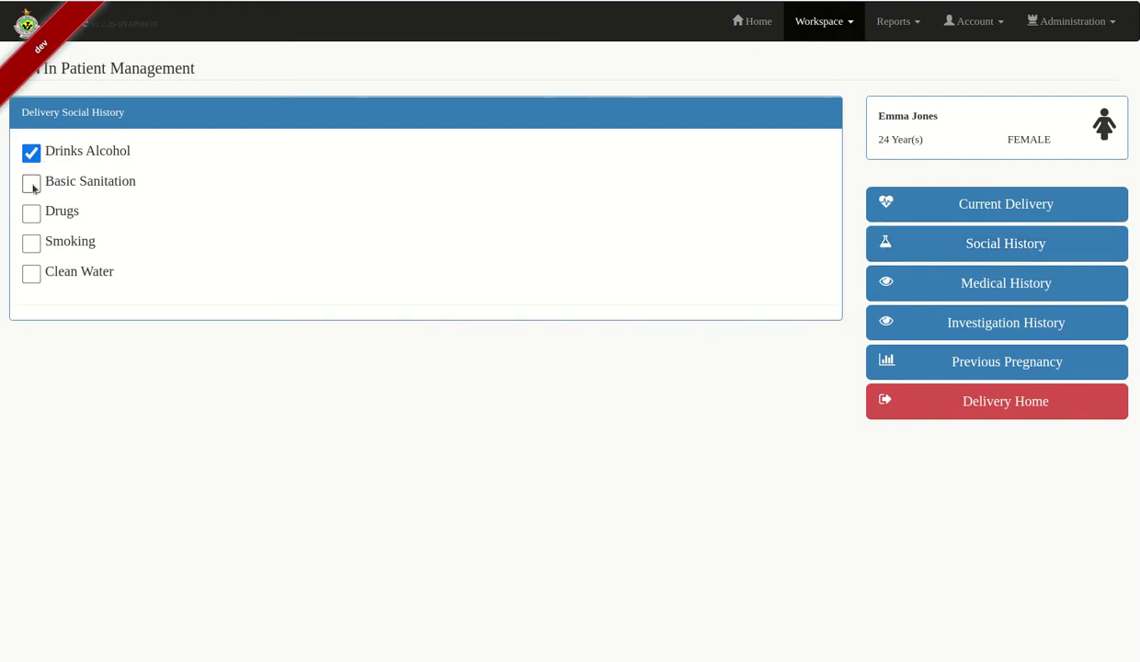
left_click(33, 188)
left_click(29, 275)
left_click(994, 285)
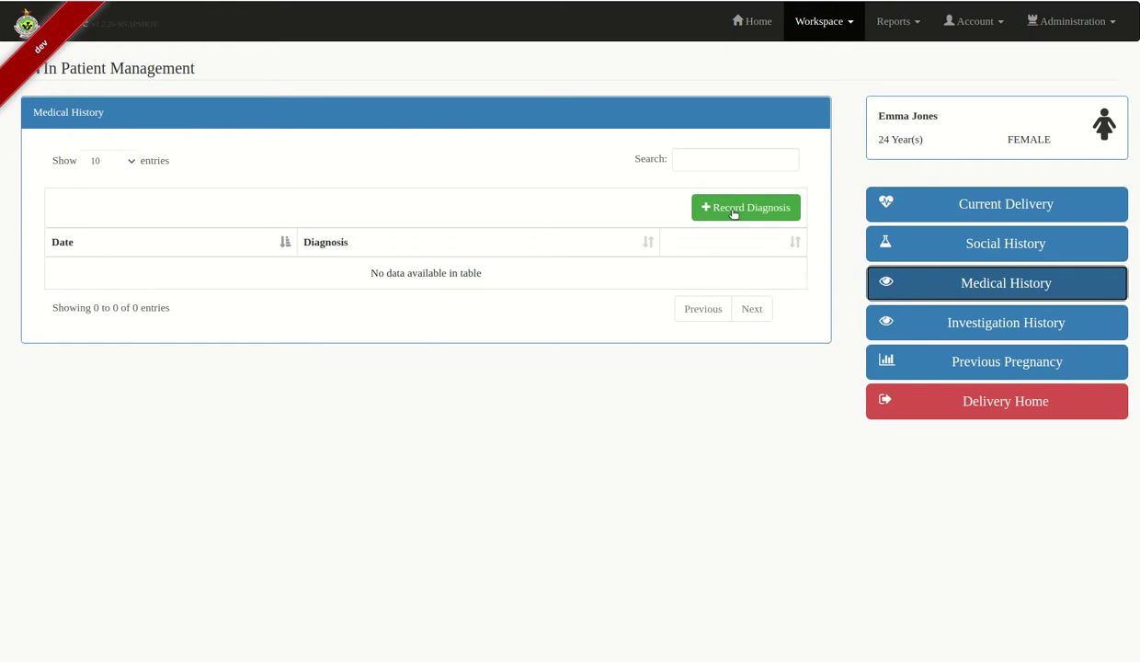
Start a new diagnosis and choose Hypertension from the diagnosis search
left_click(733, 211)
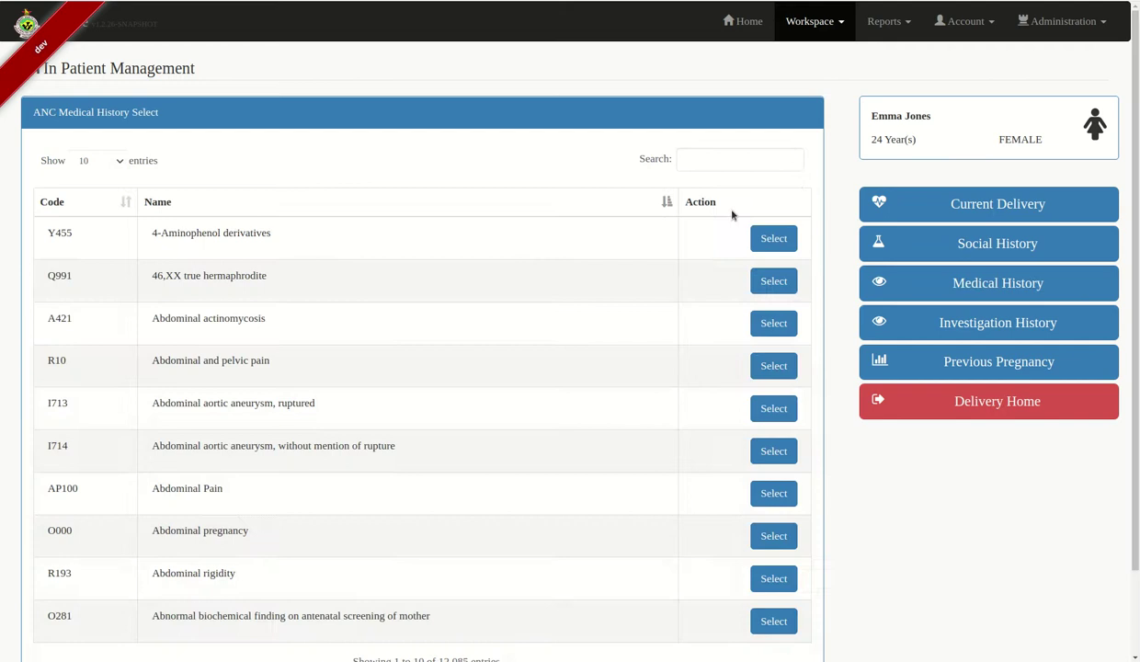
left_click(713, 158)
type("hy")
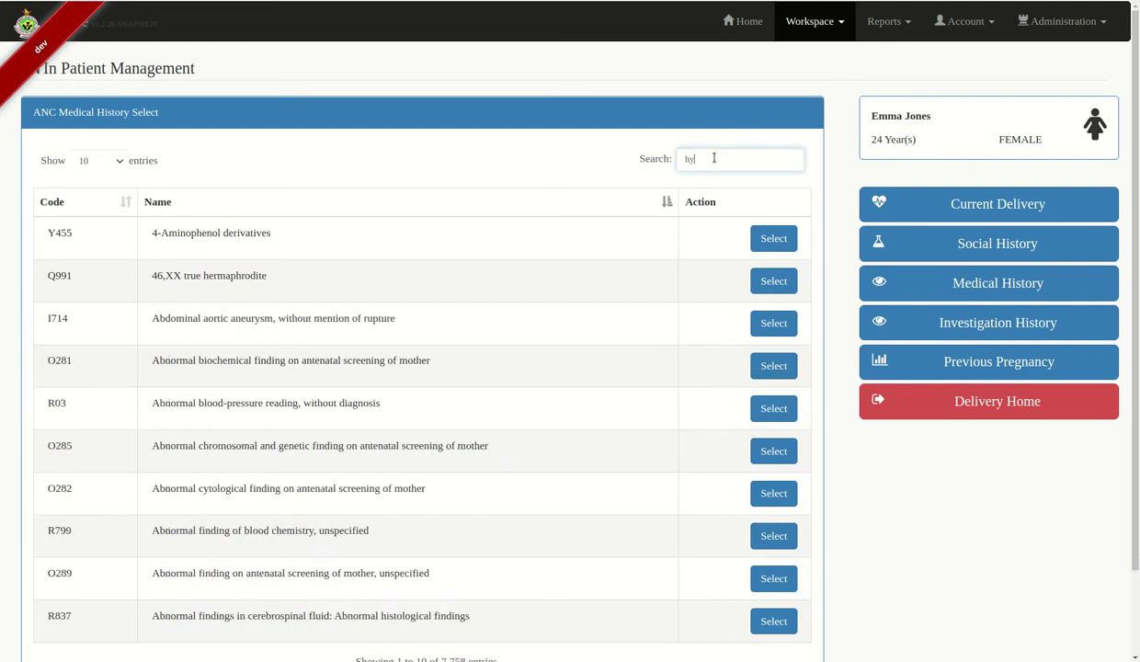
type("peres")
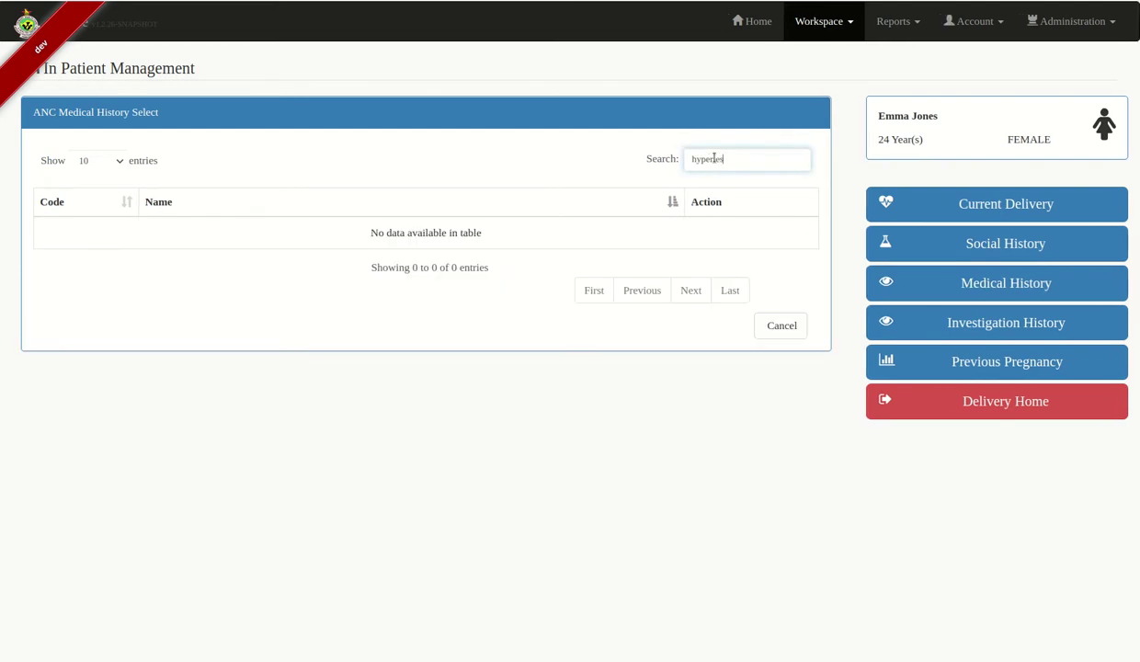
key("BackSpace")
type("ns")
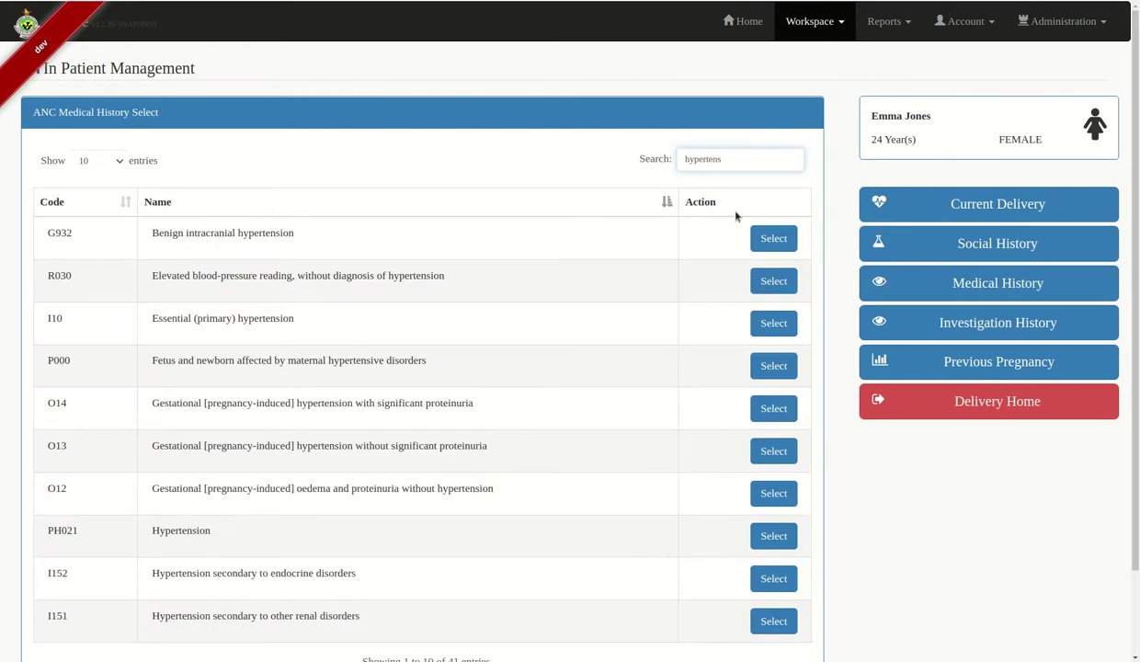
left_click(774, 537)
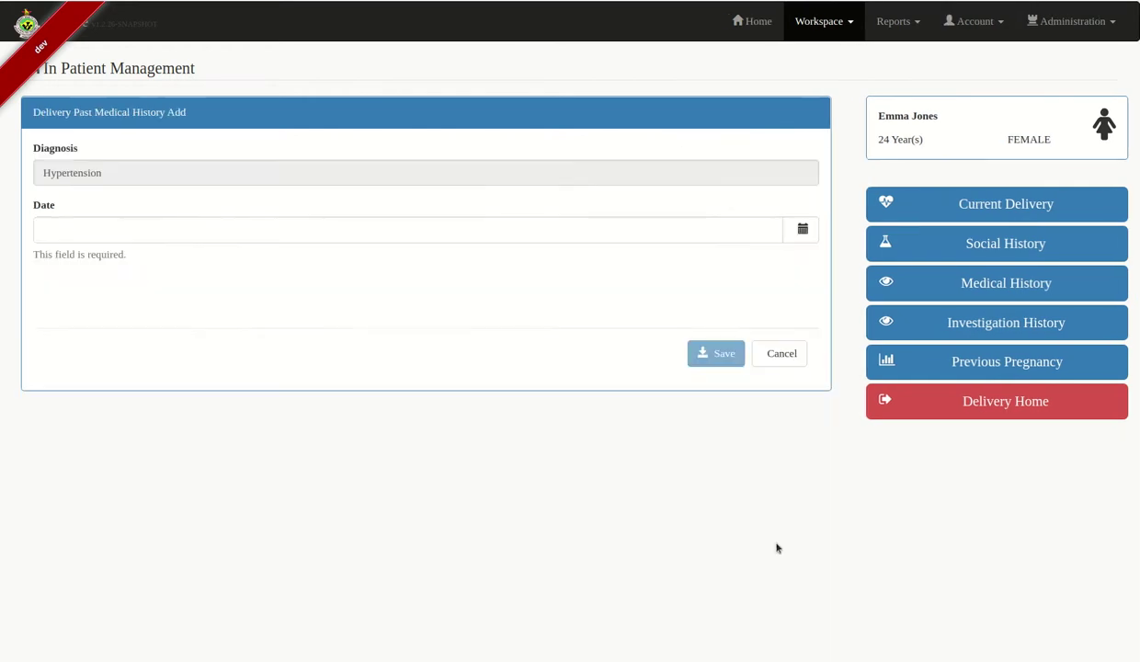
Date the Hypertension diagnosis 2019-09-20 and save it
left_click(802, 230)
left_click(166, 259)
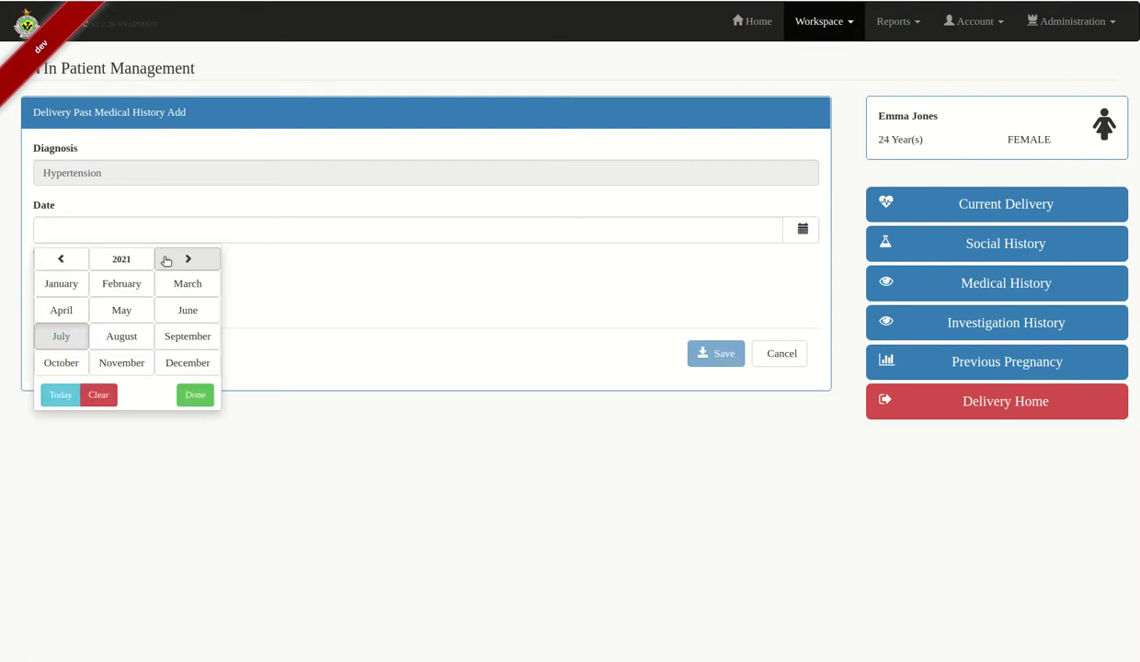
left_click(116, 260)
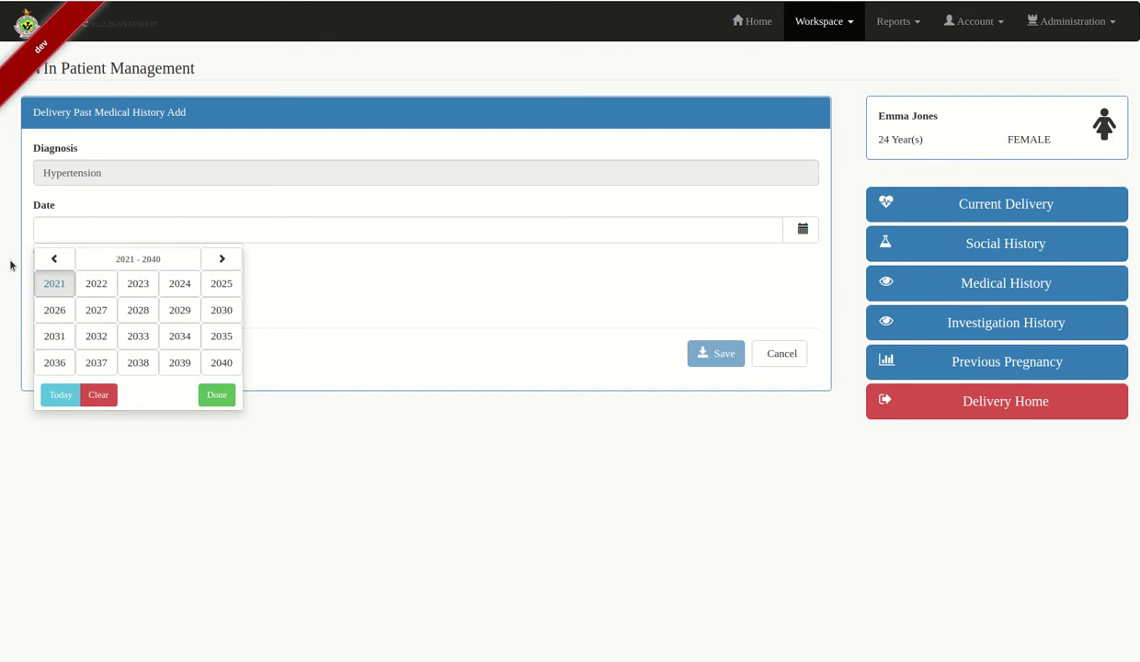
left_click(56, 259)
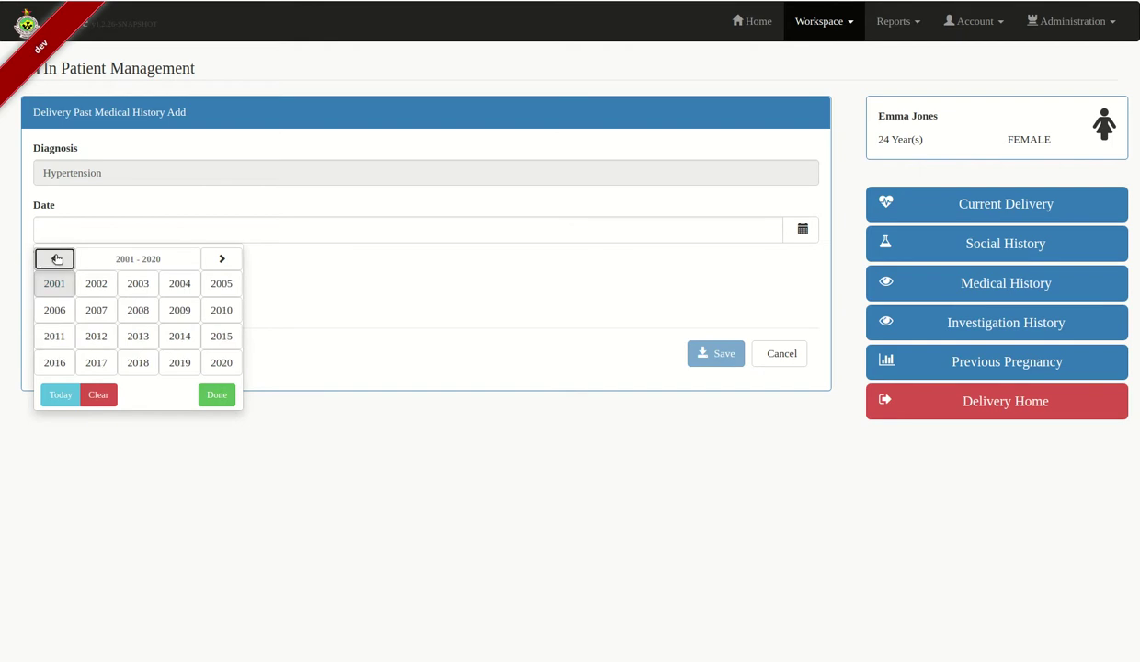
left_click(181, 361)
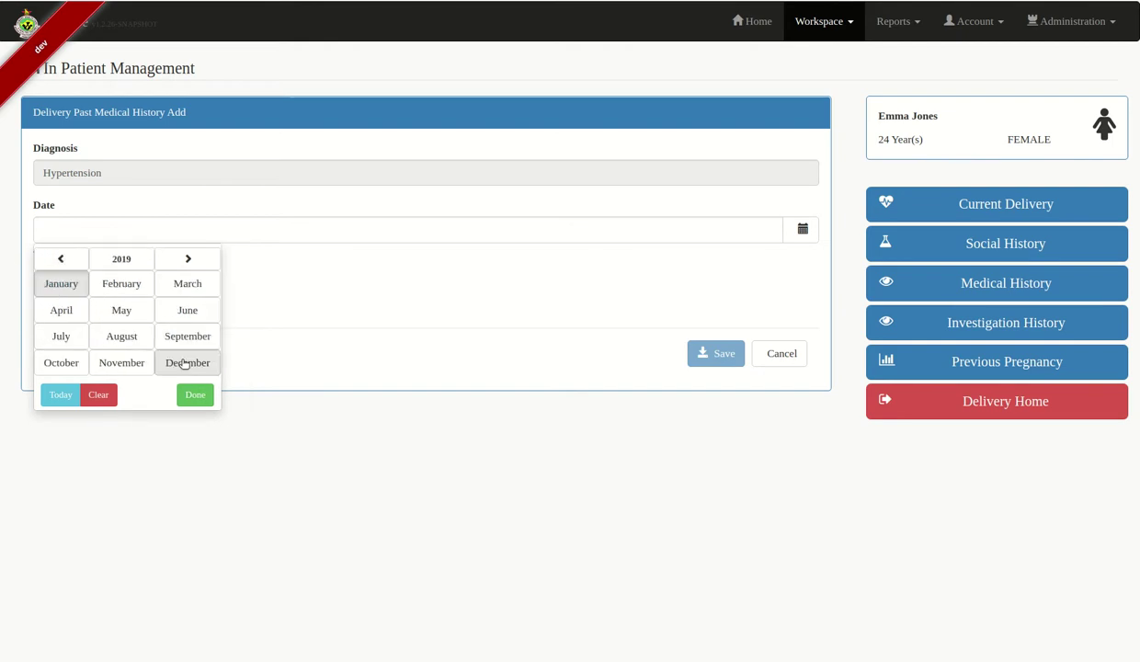
left_click(187, 336)
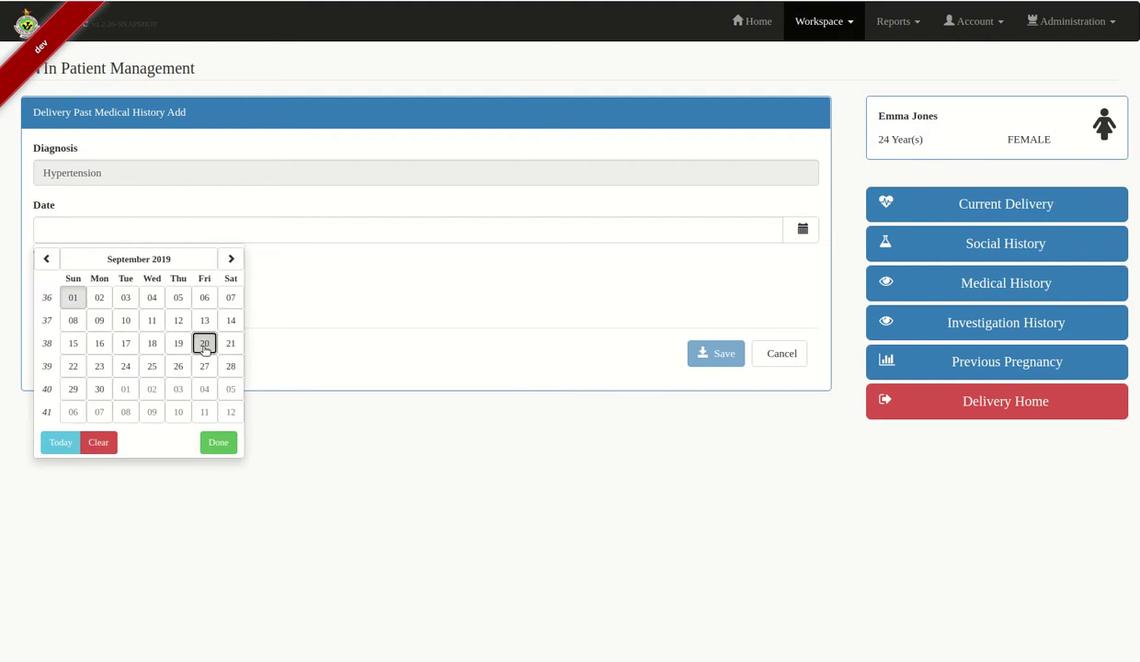
left_click(205, 344)
left_click(718, 333)
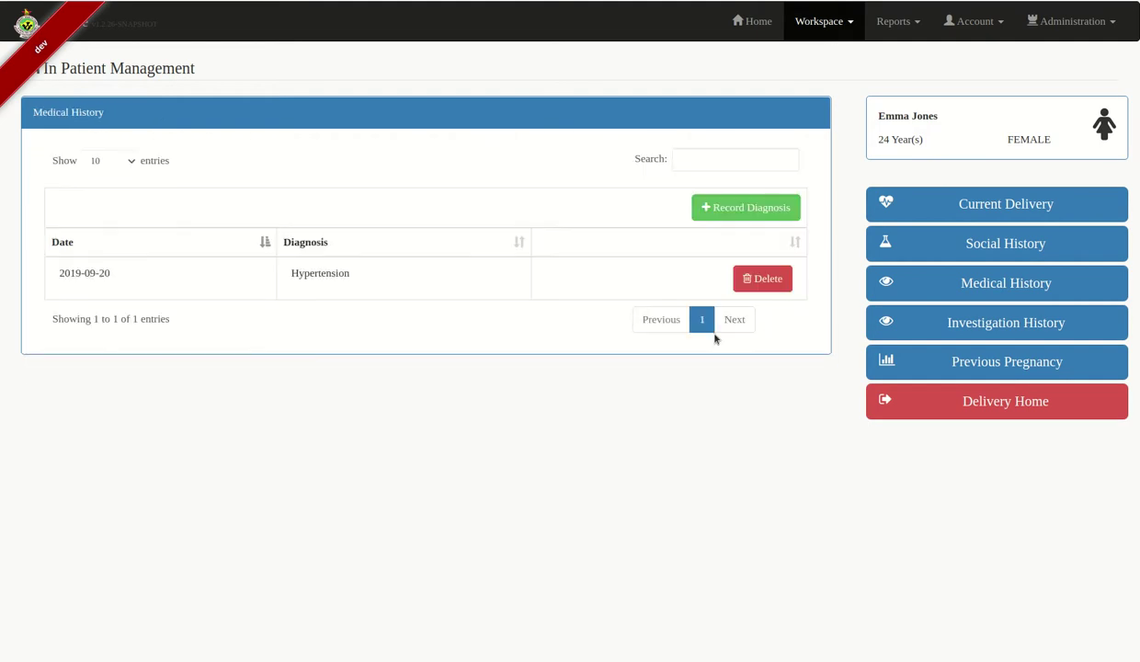
left_click(1027, 324)
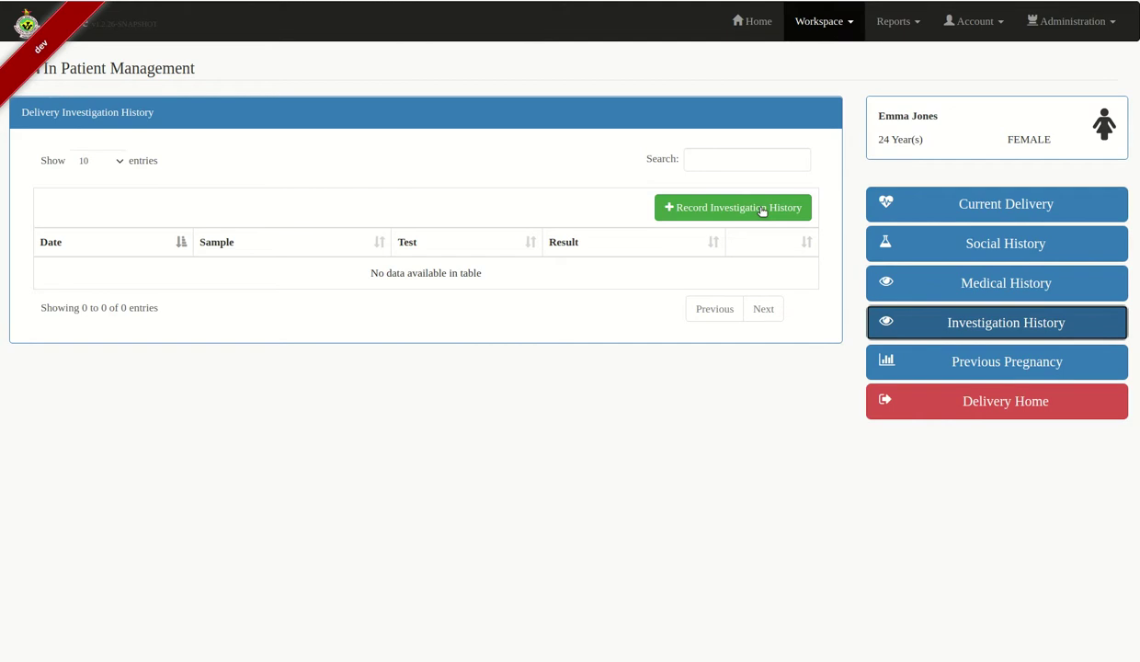
Record a new investigation: Laboratory category, Blood sample, HIV test, then save the choice
left_click(762, 209)
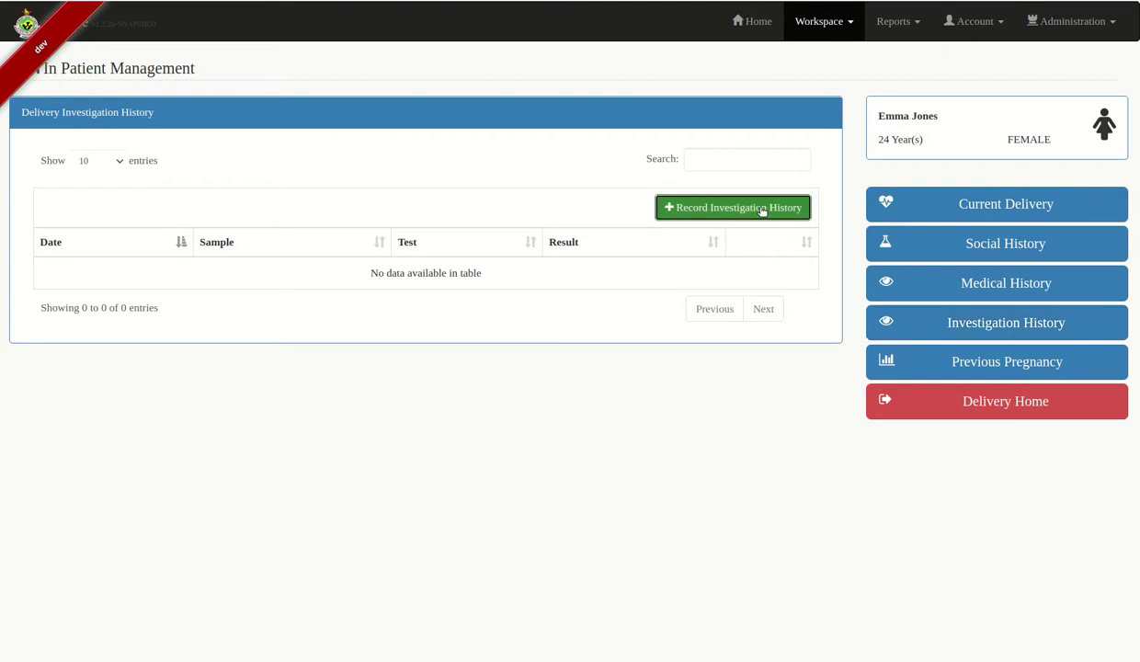
left_click(137, 174)
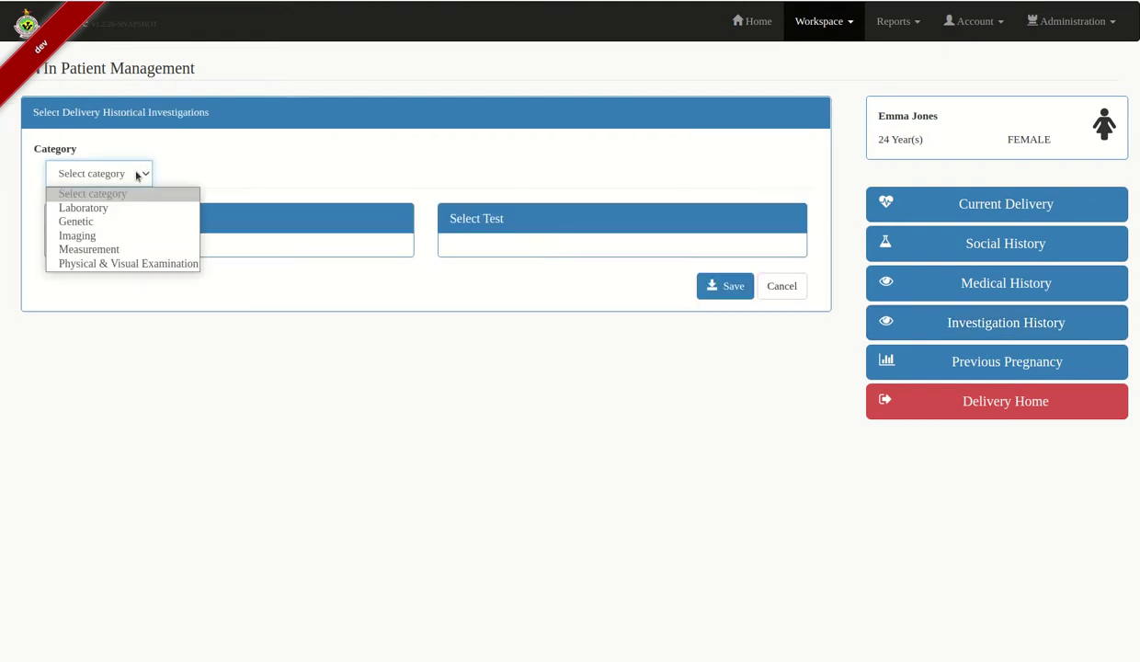
left_click(94, 210)
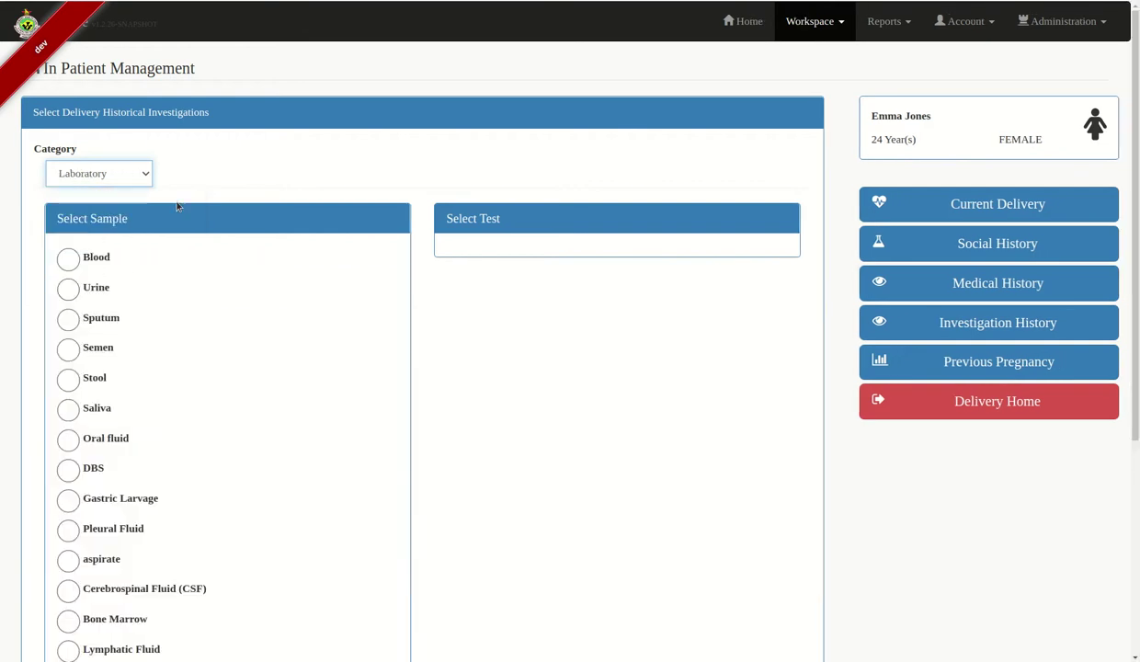
left_click(68, 258)
scroll(597, 344, "down", 2)
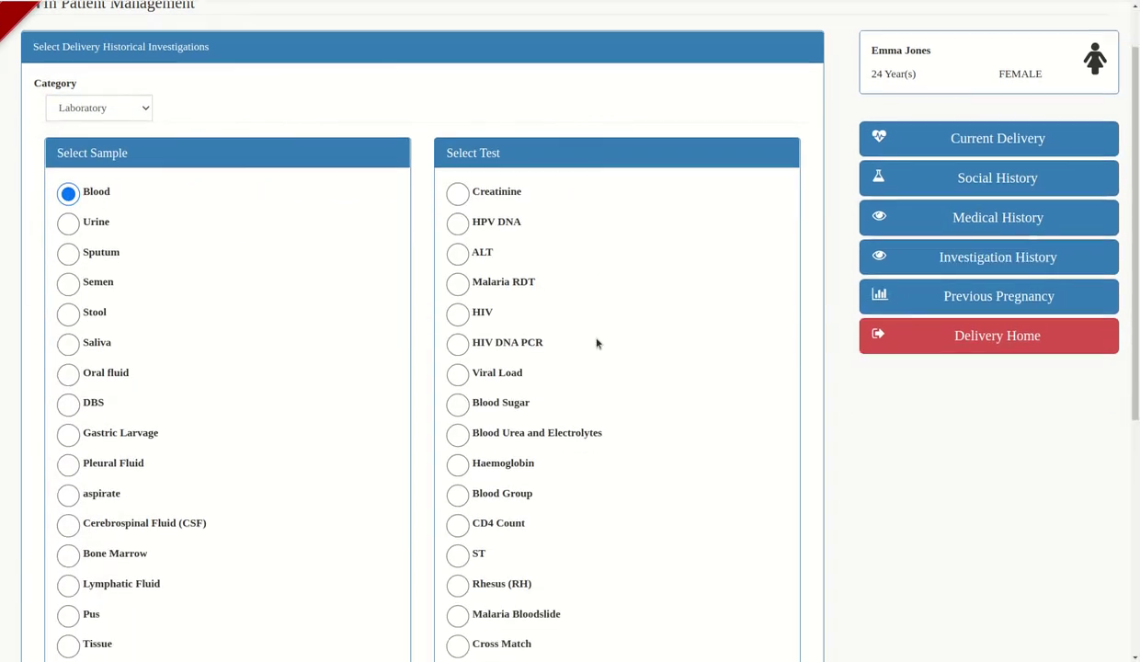
left_click(457, 281)
scroll(635, 414, "down", 1)
scroll(635, 414, "down", 4)
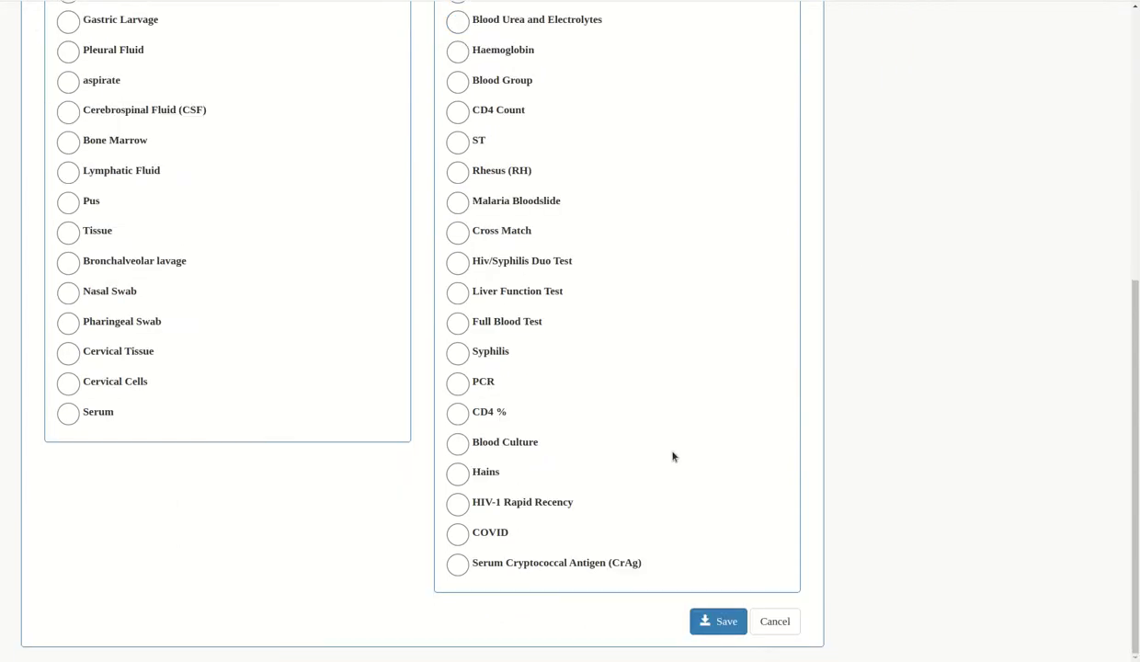
left_click(715, 618)
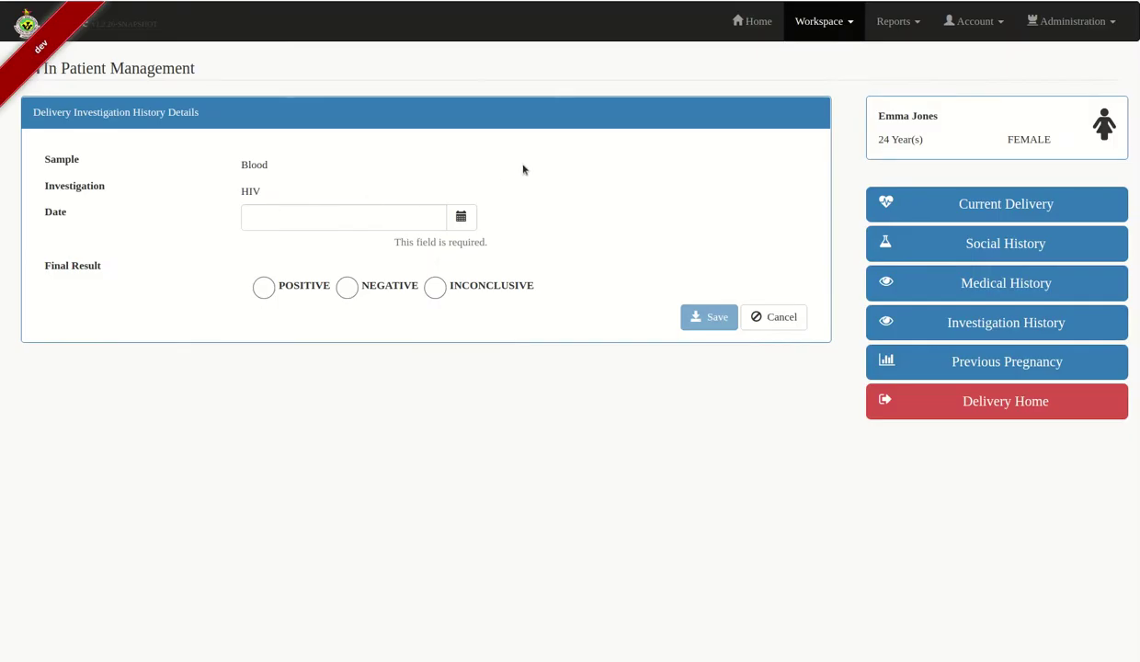
left_click(461, 217)
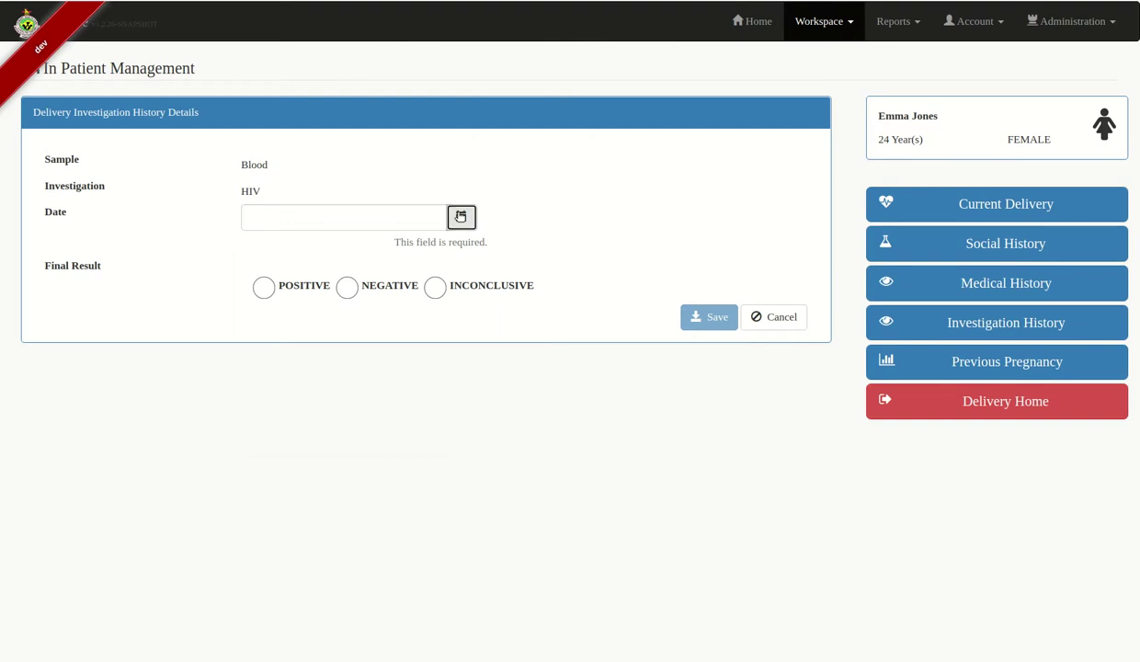